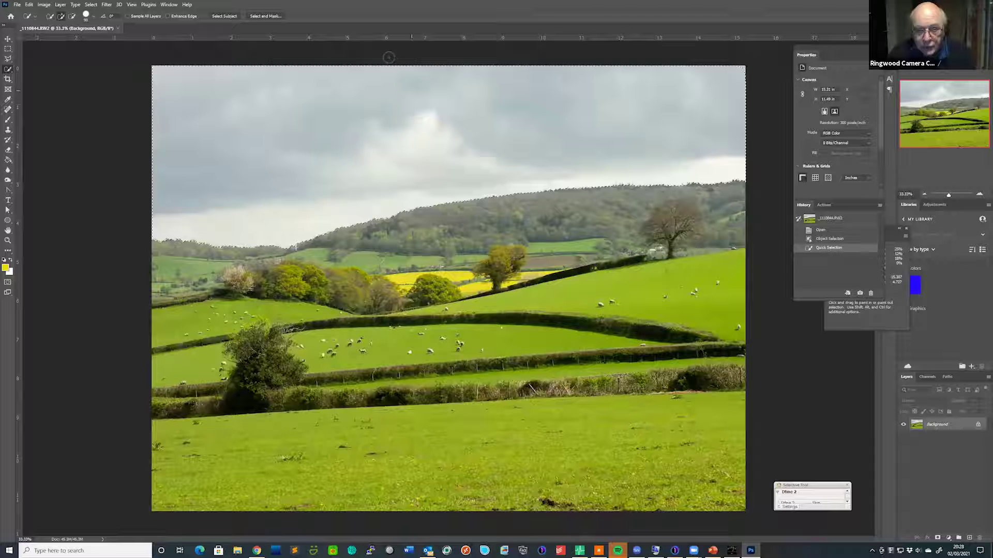
Step: Feather the sky selection by 6.4 px in Select and Mask and apply it
click(263, 17)
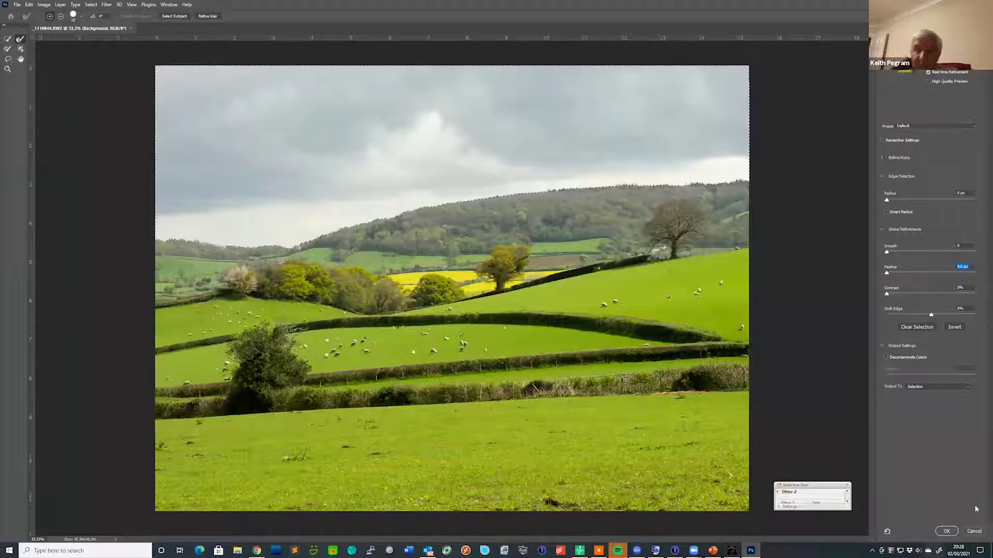
click(974, 531)
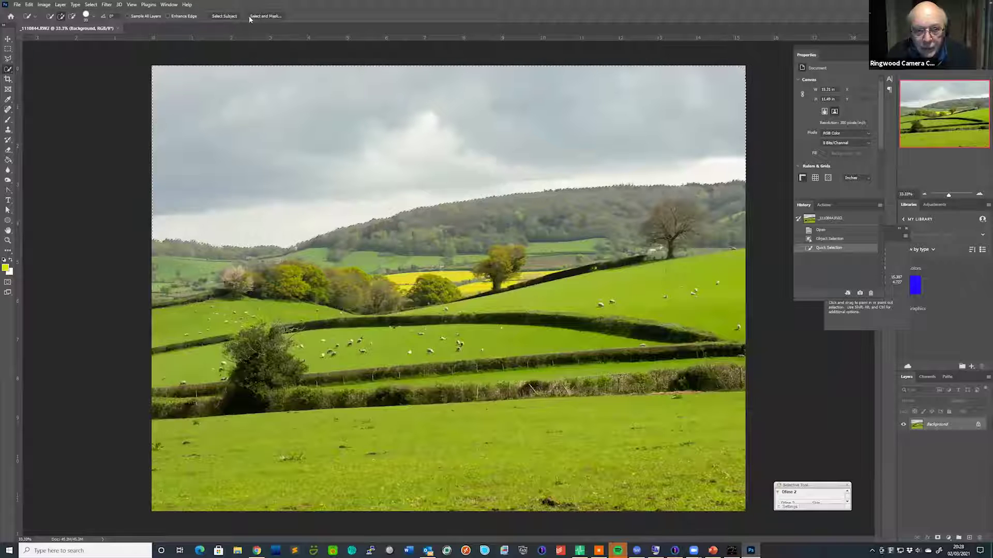
click(275, 18)
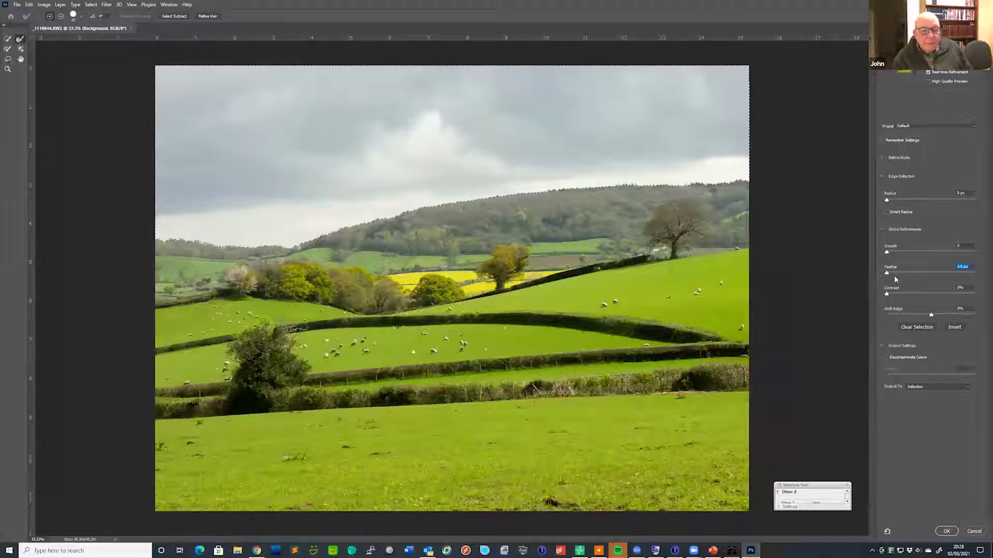
drag(886, 272, 906, 273)
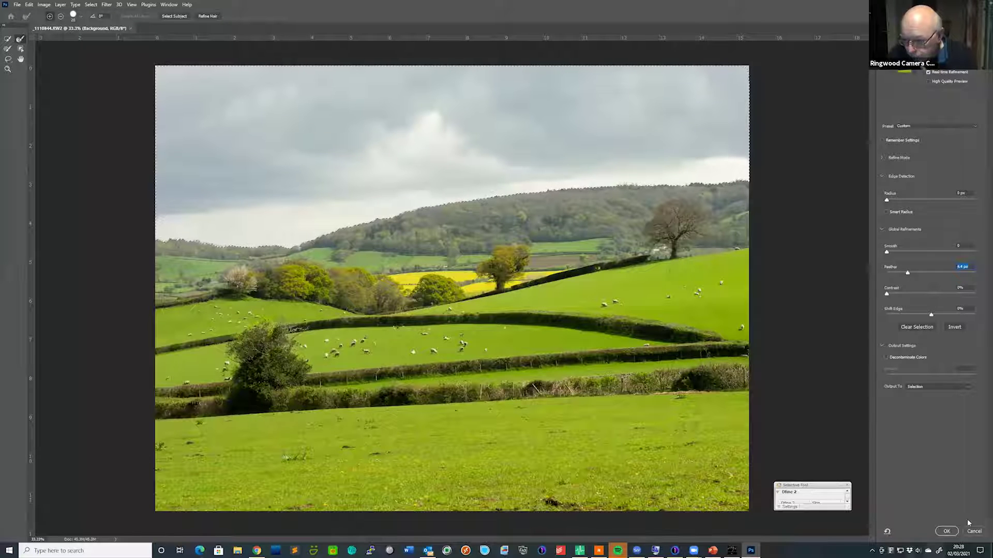
click(947, 531)
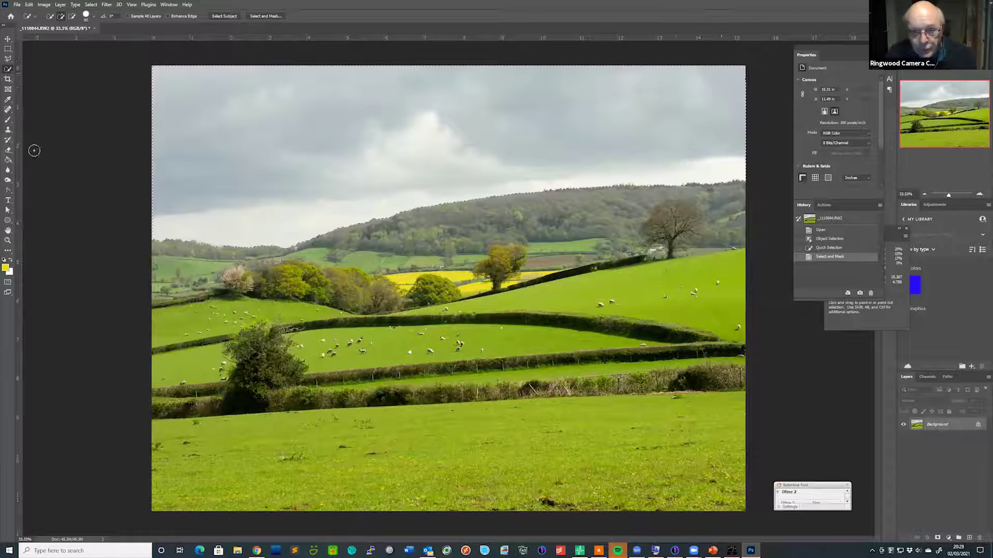
Step: Add a Levels adjustment layer for the selected sky, raise the black input slightly and set the midtones to 0.52
click(948, 540)
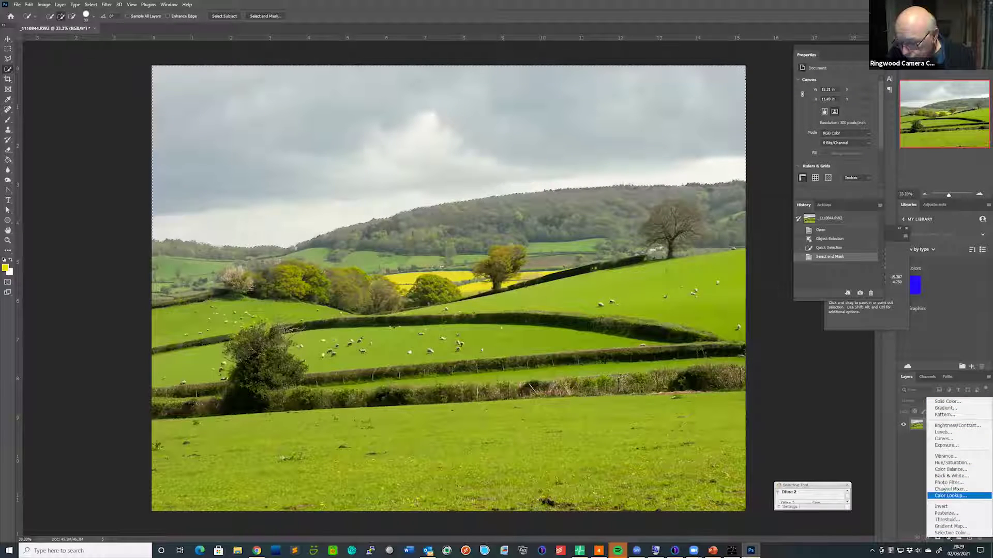
click(942, 433)
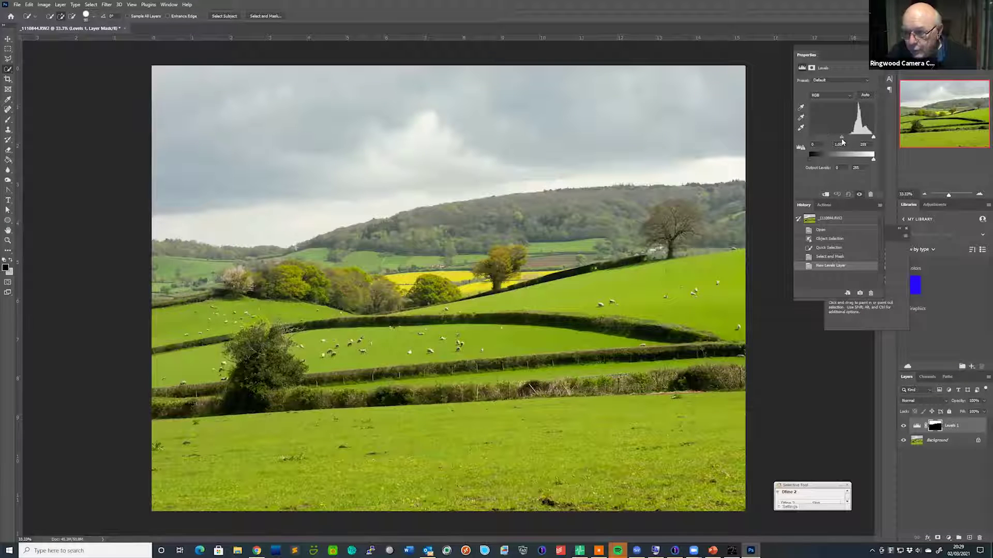
drag(842, 139, 814, 135)
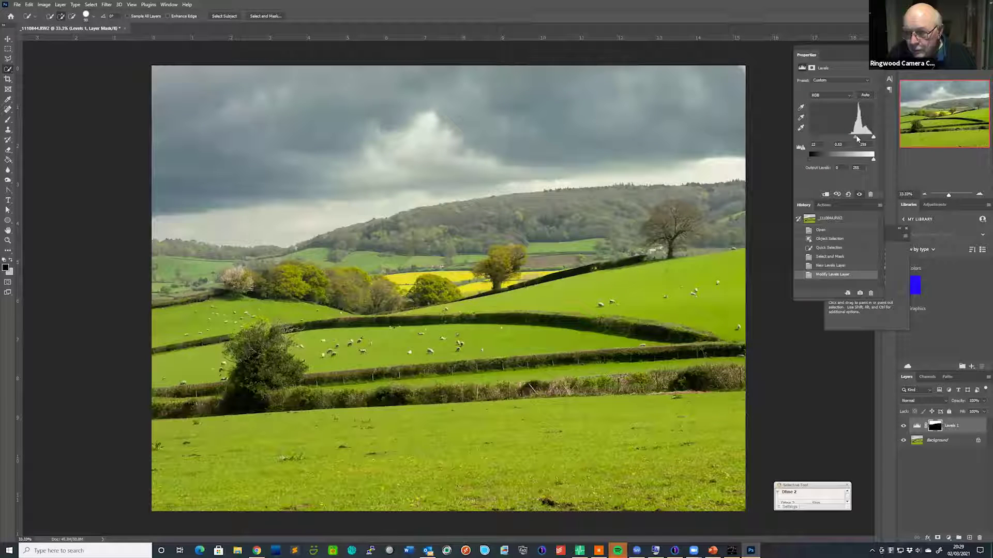
drag(859, 138, 857, 137)
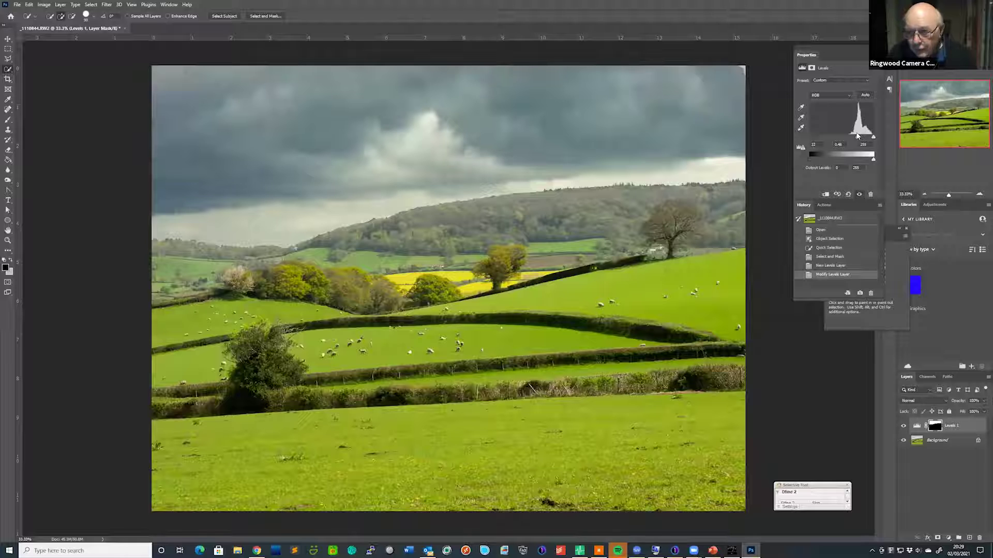
drag(856, 136, 854, 137)
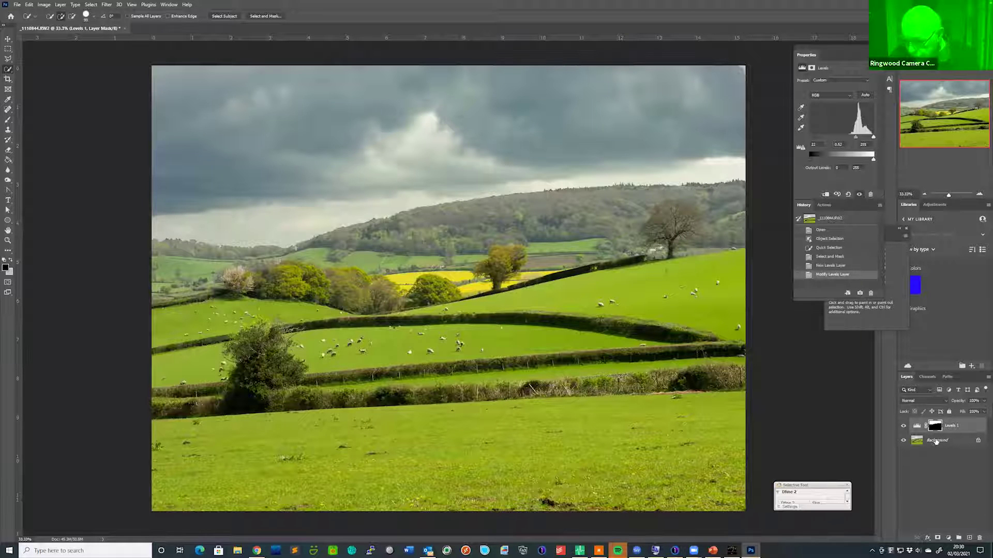
Step: Make the Background layer active and use Quick Selection on the upper yellow field and the patch between the trees
click(956, 440)
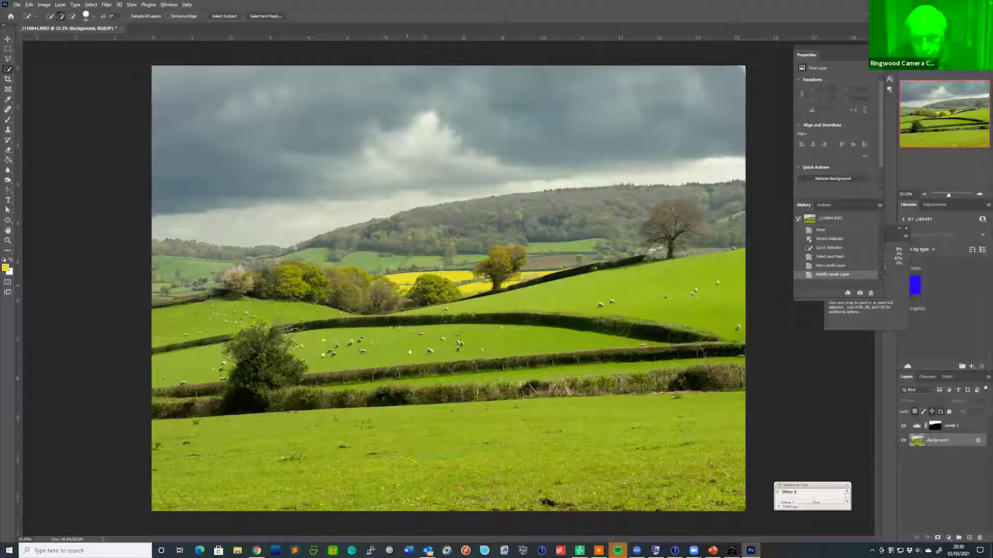
key(alt)
scroll(407, 284, up, 5)
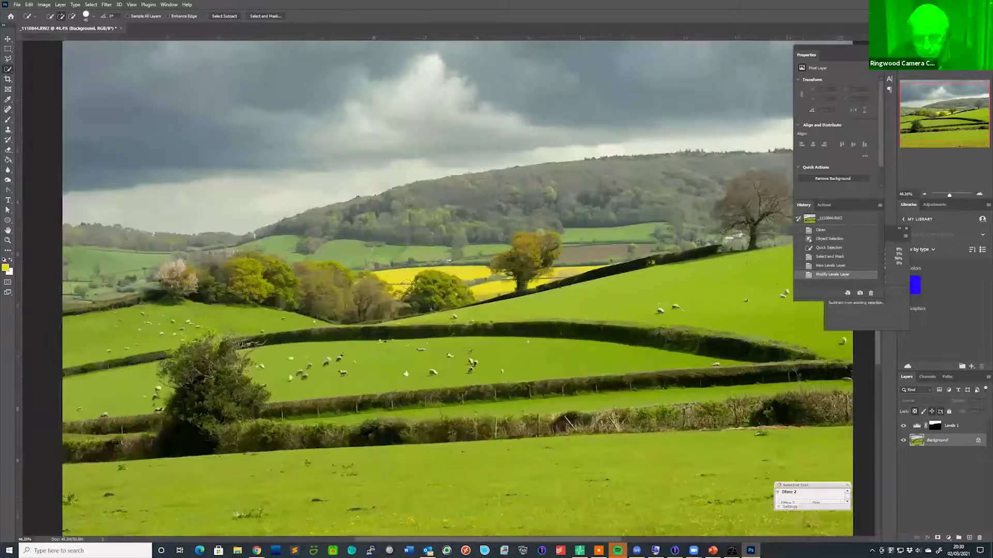
scroll(407, 283, up, 2)
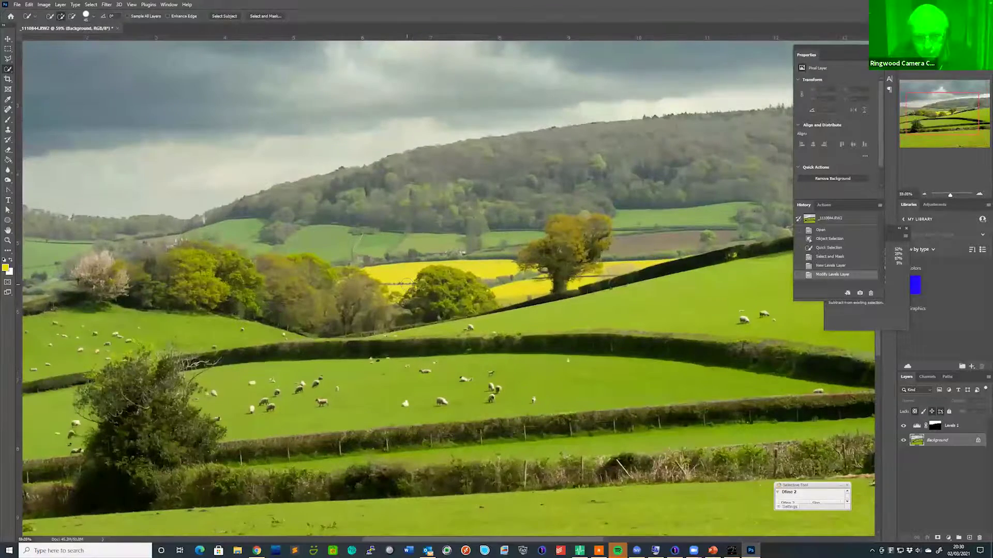
scroll(407, 284, up, 3)
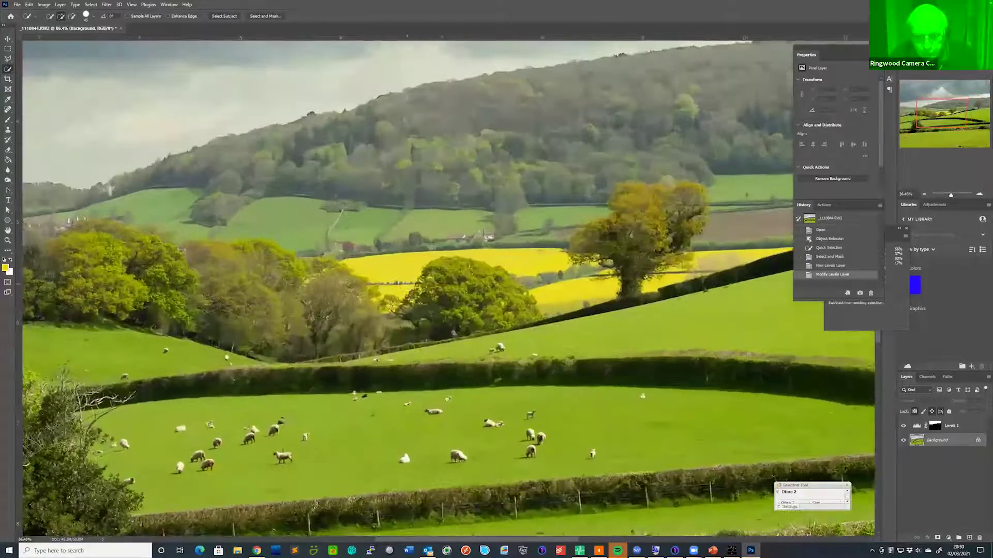
scroll(407, 283, up, 1)
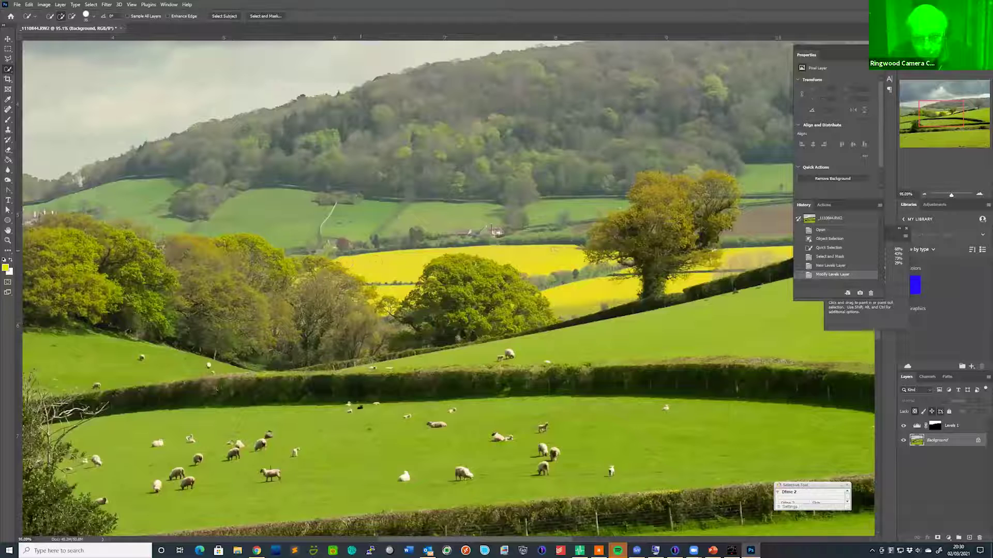
drag(553, 250, 389, 292)
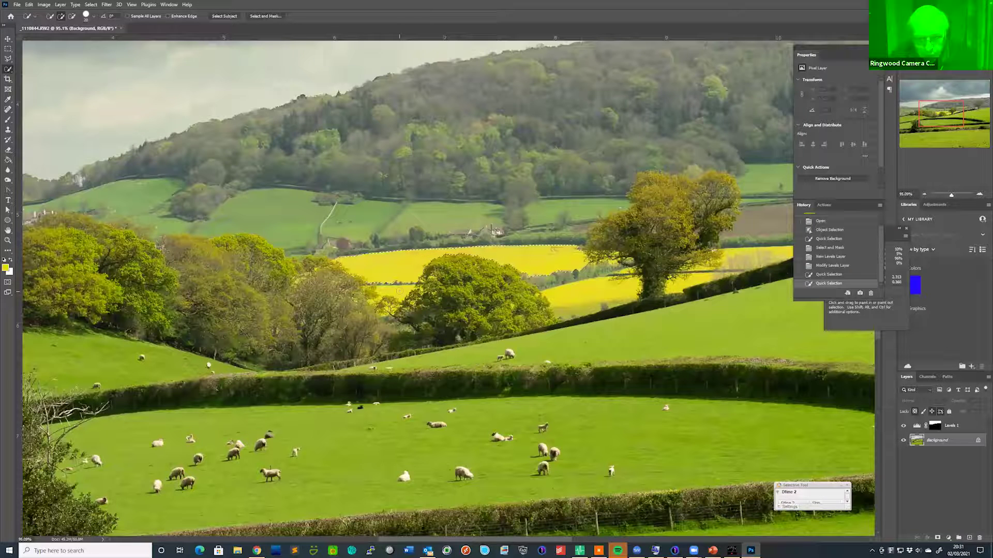
Step: Refine the Quick Selection to include the lower yellow field between the round bush and the large tree
click(582, 304)
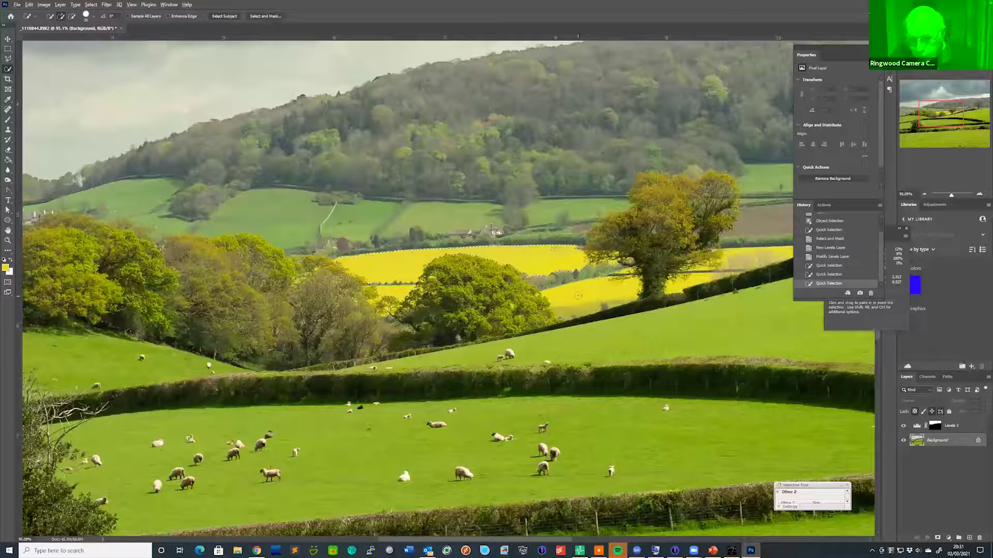
drag(569, 299, 620, 306)
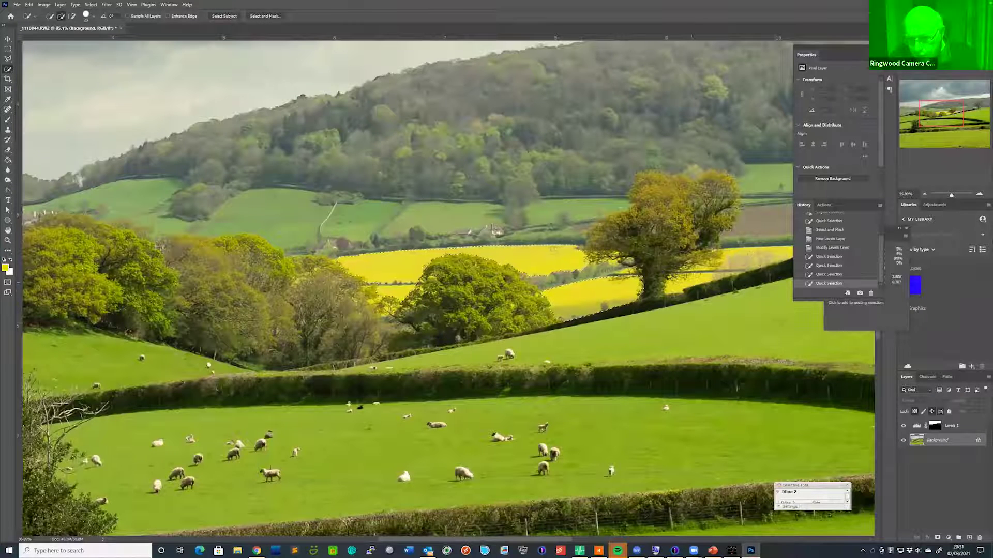
mouse_move(604, 310)
mouse_down()
mouse_move(623, 306)
mouse_move(641, 280)
mouse_up()
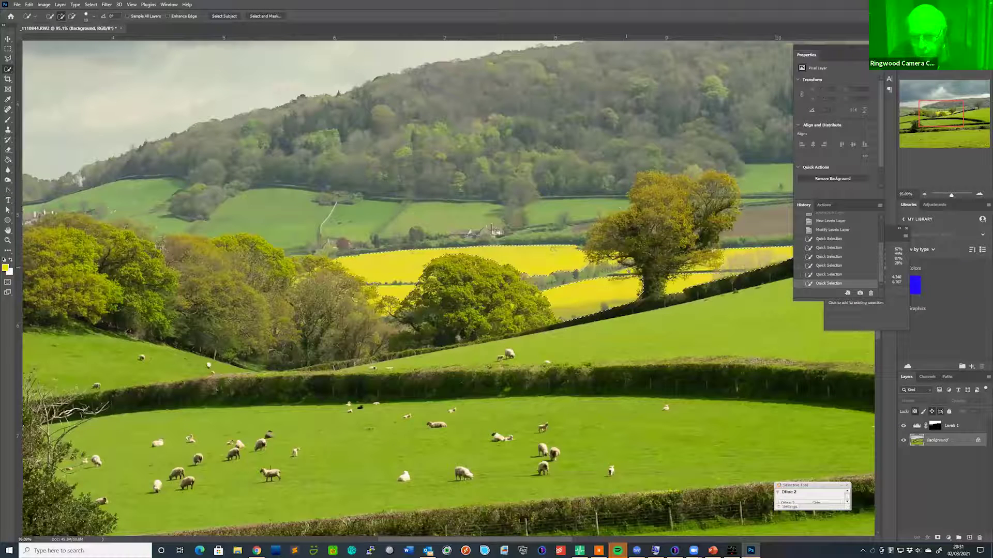
drag(602, 287, 615, 310)
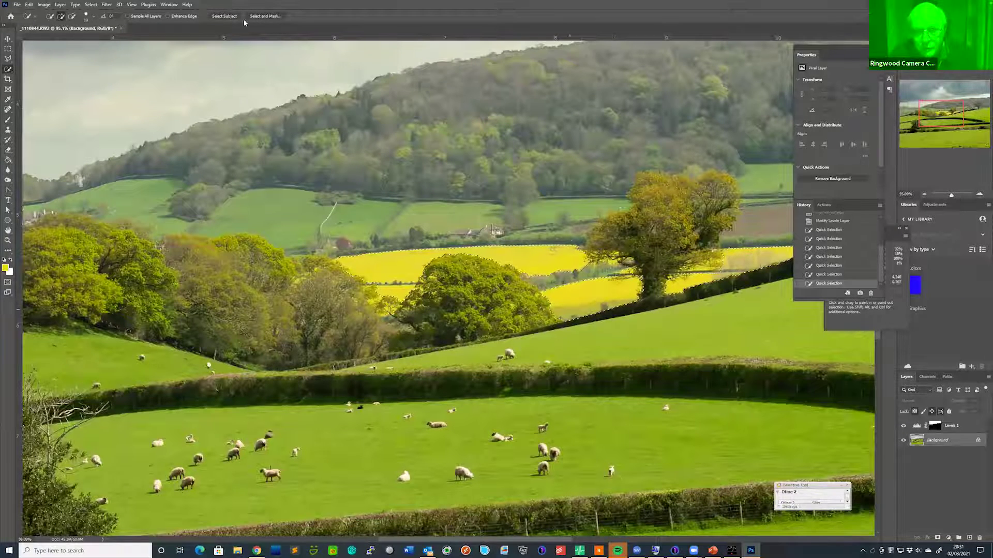
Step: Feather the yellow-field selection by a small amount in Select and Mask and apply it
click(265, 16)
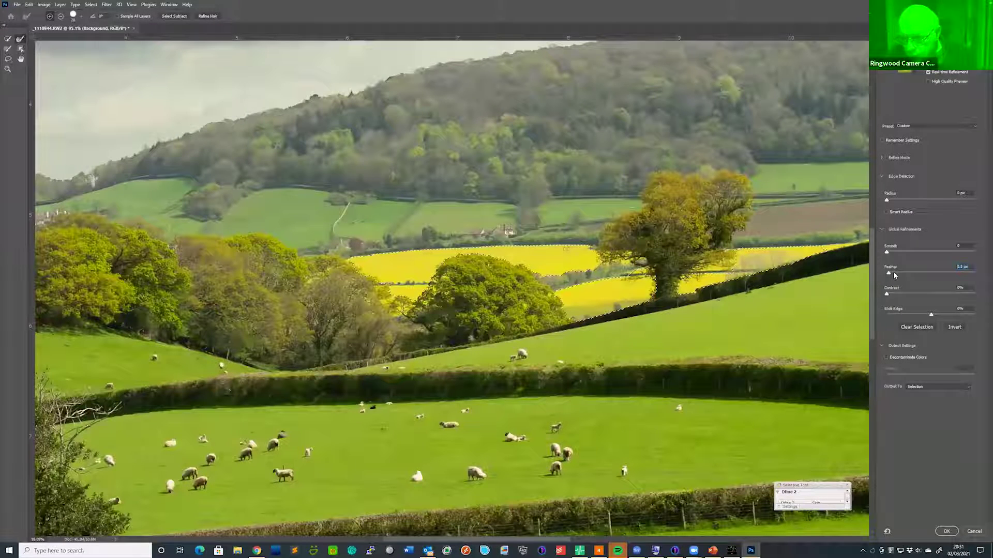
drag(896, 274, 890, 274)
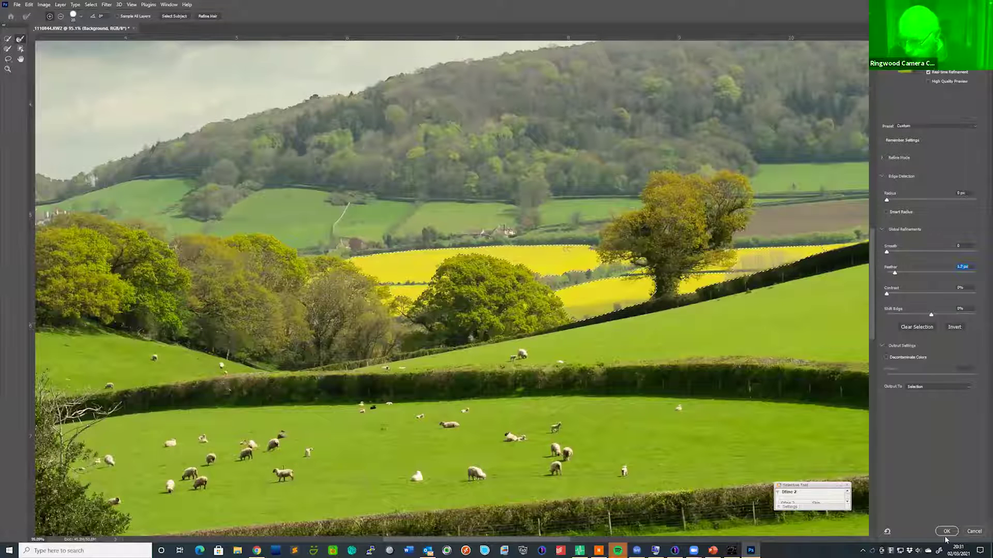
click(947, 531)
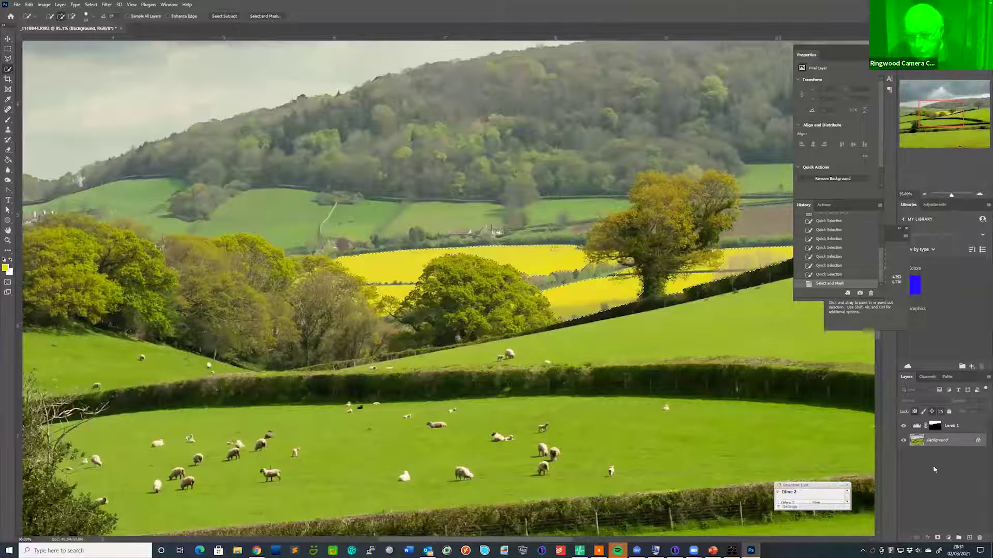
Step: Add a Levels adjustment layer for the yellow fields, darken the midtones to about 0.78 and compare with the layer hidden and shown
click(949, 539)
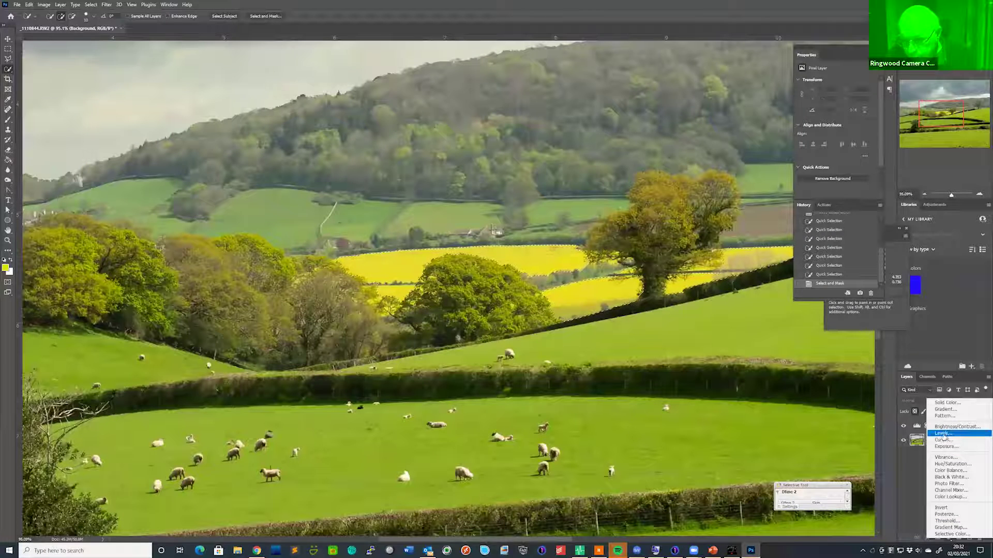
click(943, 434)
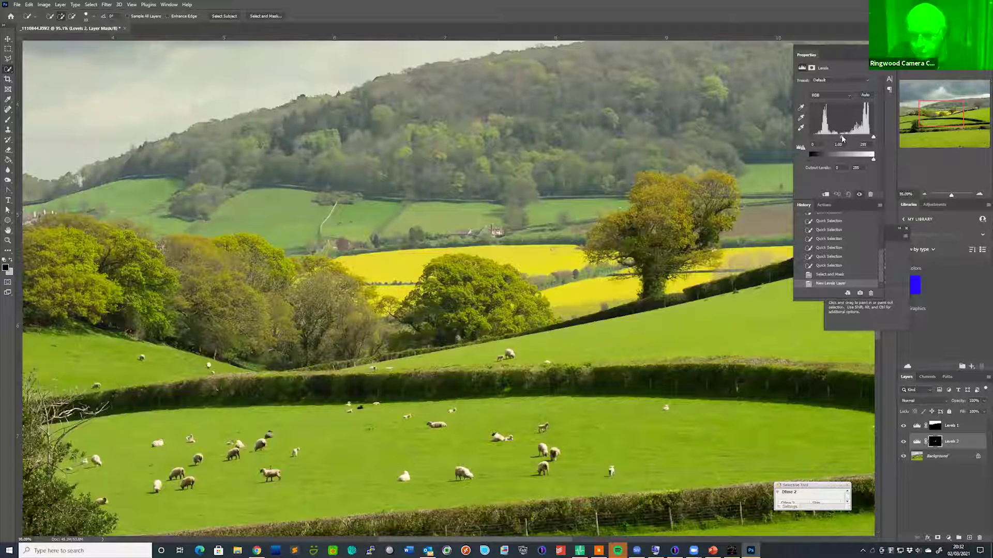
drag(842, 138, 845, 137)
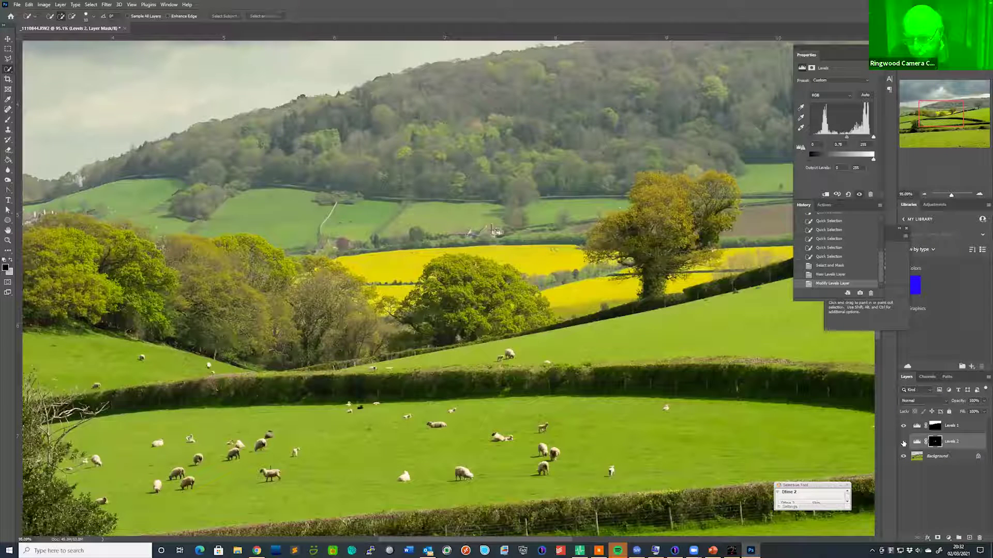
click(903, 442)
click(903, 442)
click(903, 442)
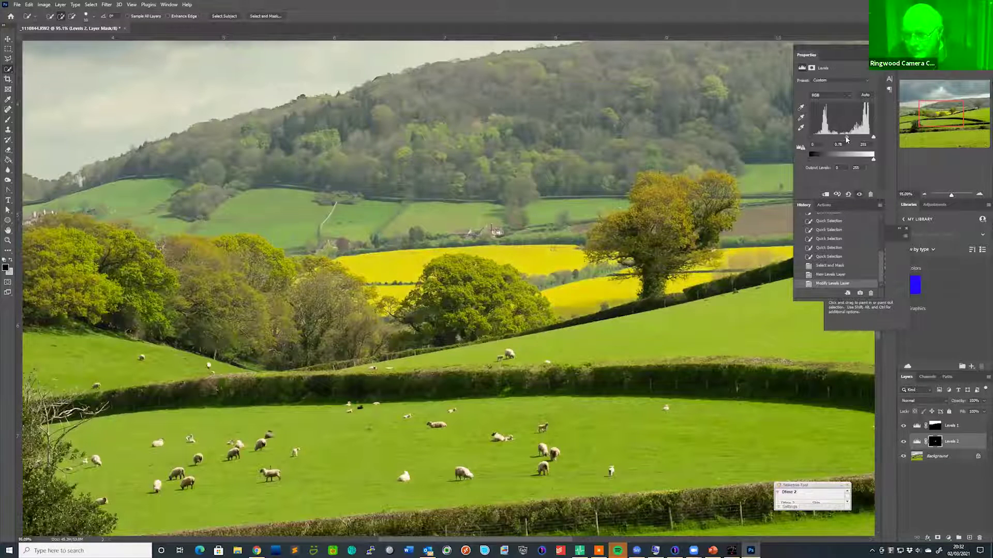
Step: Brighten the yellow fields' Levels adjustment by setting the midtones to 1.28 and the white input to about 238
drag(850, 140, 839, 138)
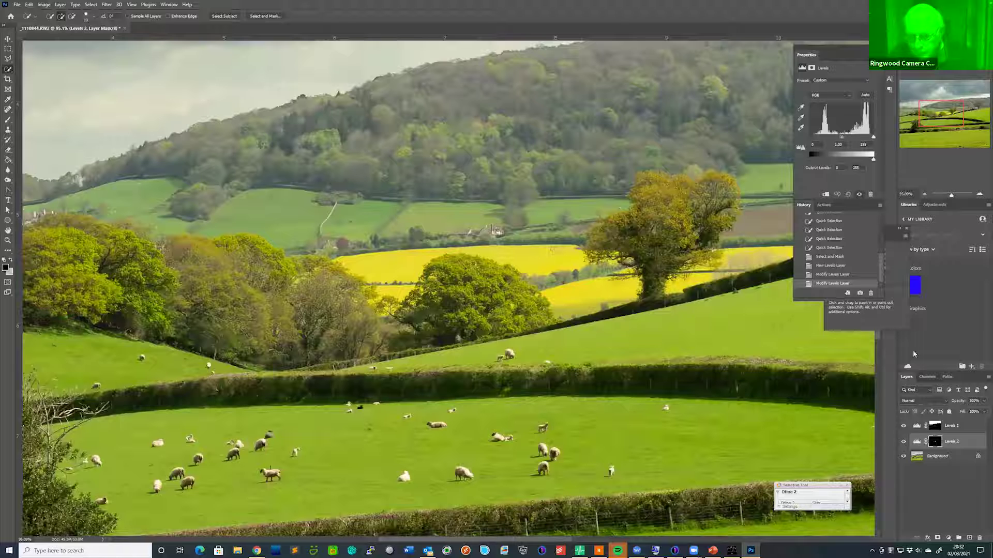
click(904, 442)
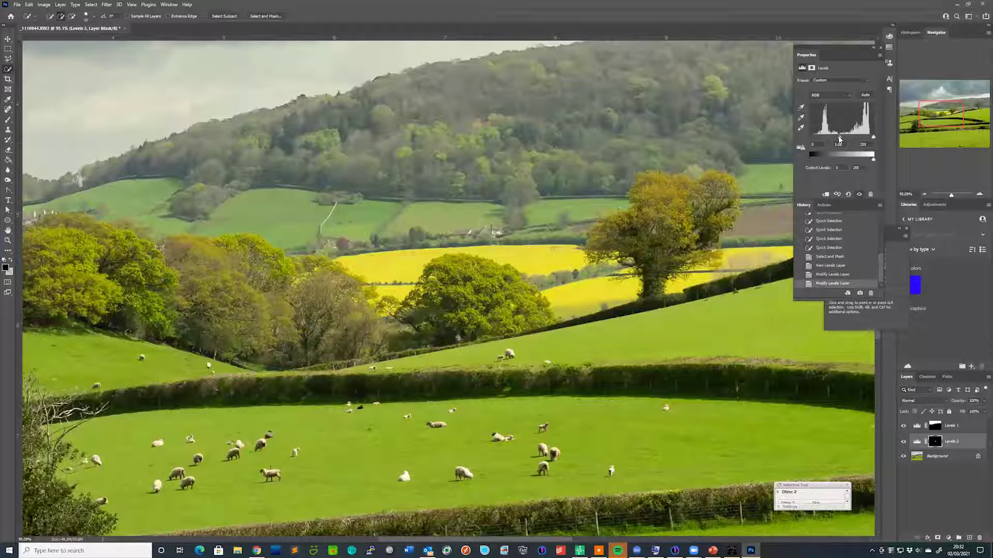
drag(839, 139, 834, 136)
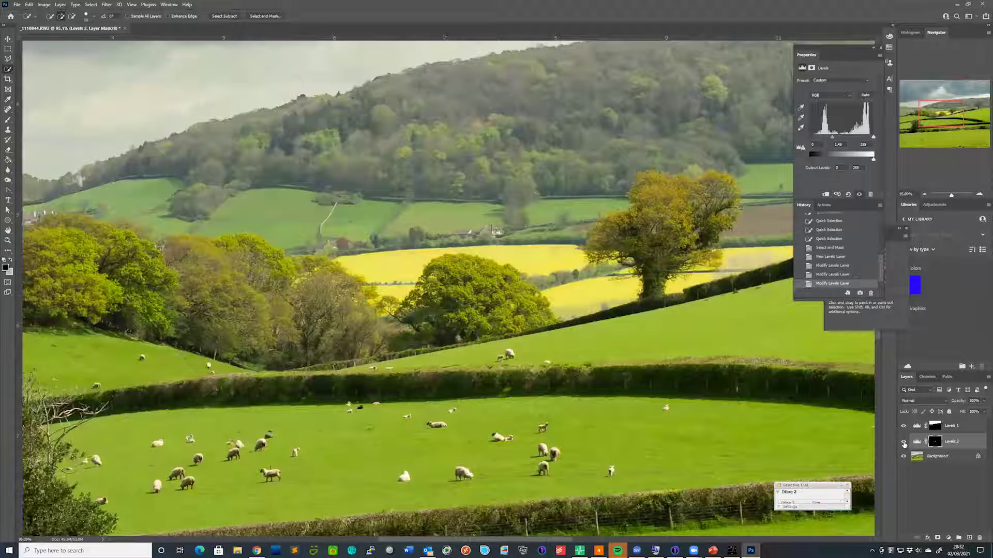
click(903, 442)
drag(832, 137, 836, 138)
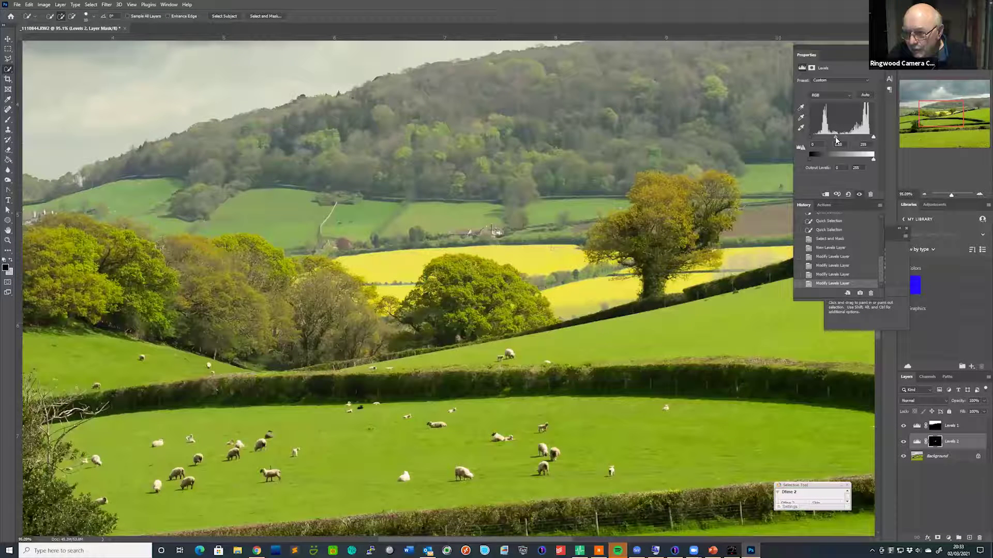
drag(877, 136, 870, 132)
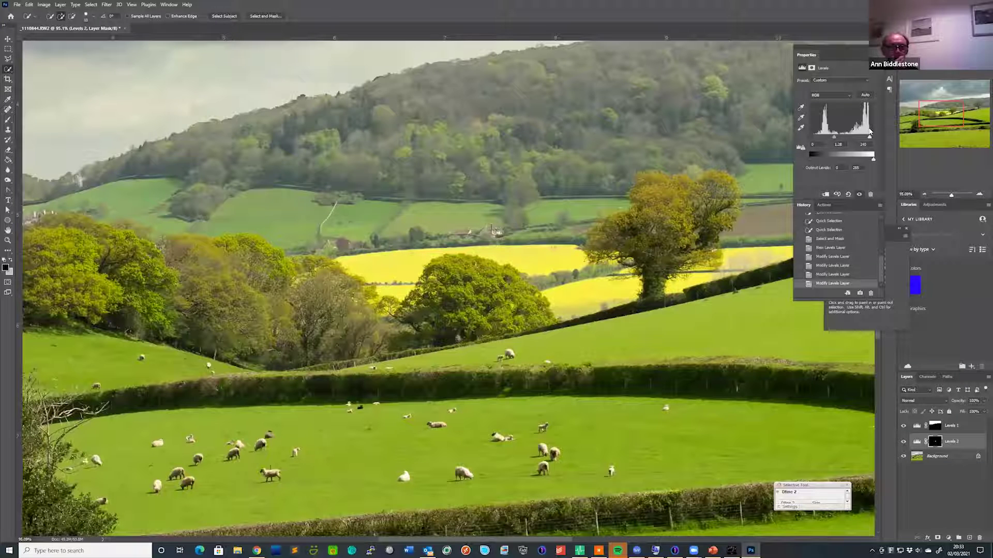
Step: Compare the yellow fields with and without their Levels adjustment, leaving the layer visible
click(903, 443)
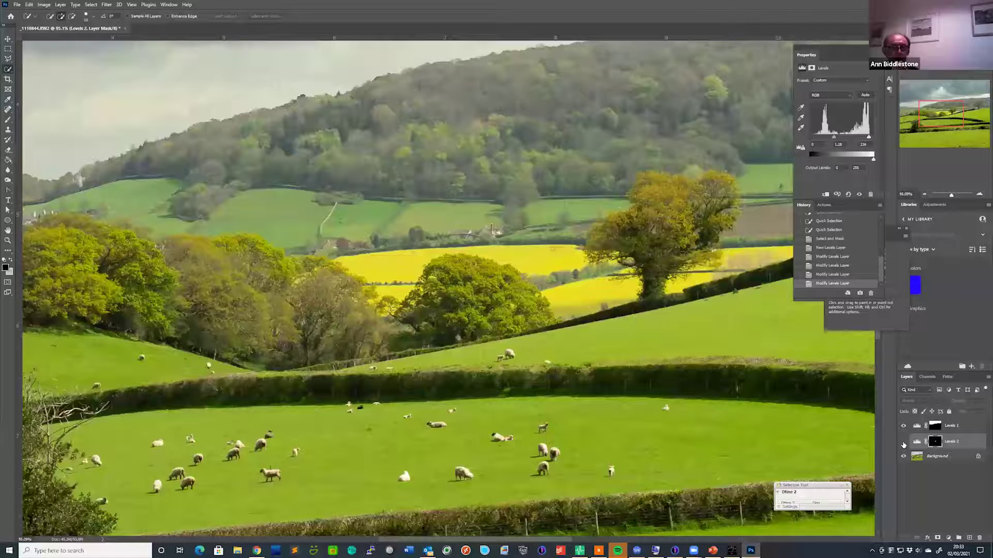
click(903, 443)
click(903, 443)
click(902, 442)
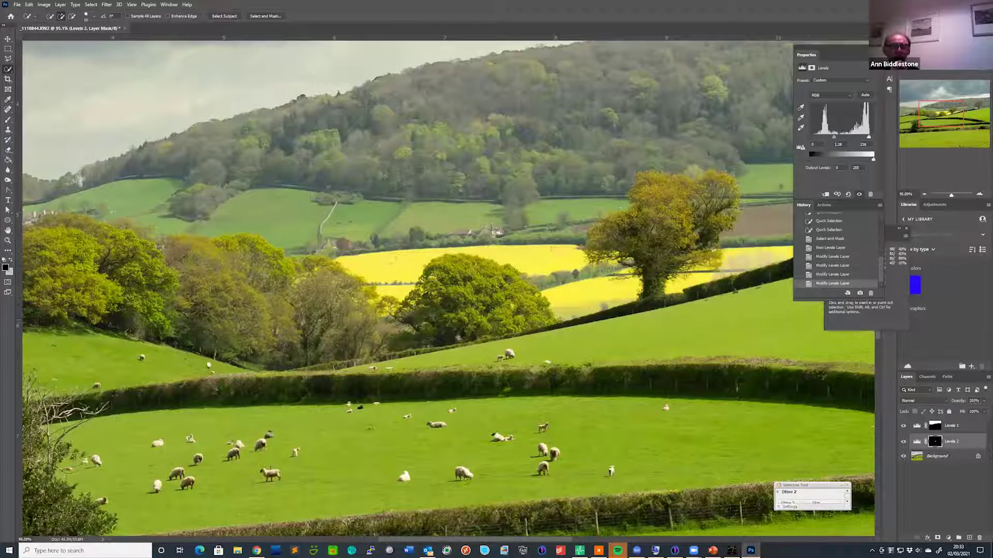
scroll(533, 445, down, 3)
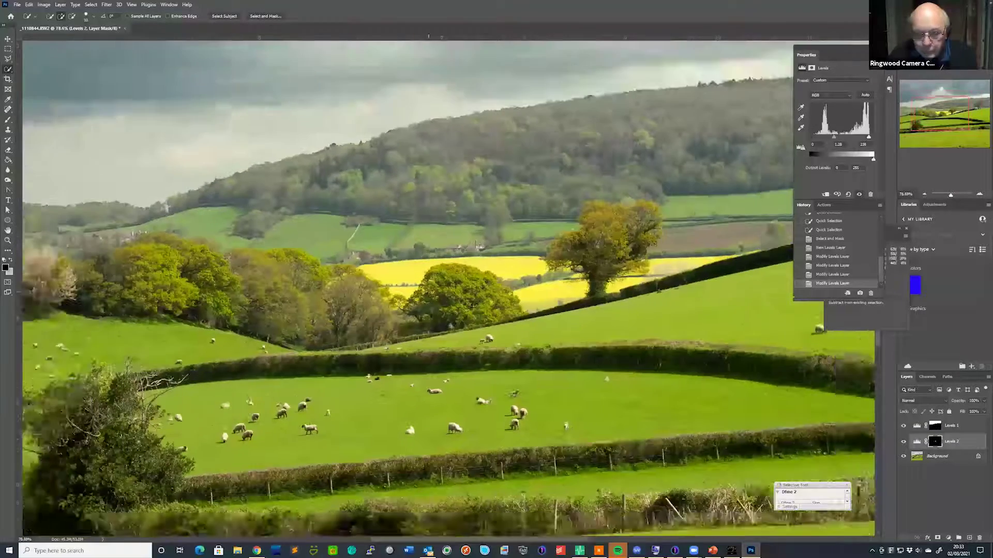
Step: Select the foreground green fields, hedges and the tree group on the left edge of the valley with the Quick Selection tool
scroll(448, 289, down, 4)
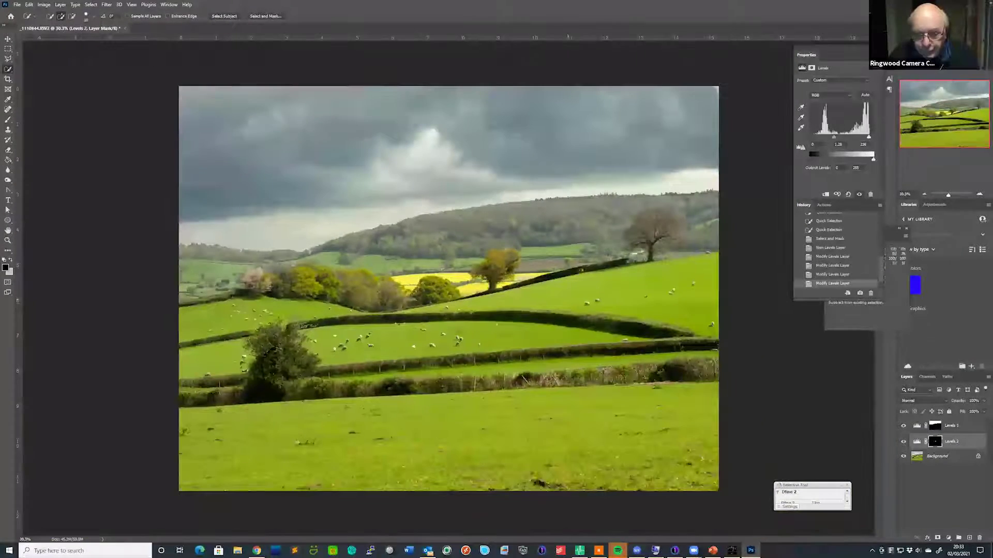
scroll(610, 326, up, 1)
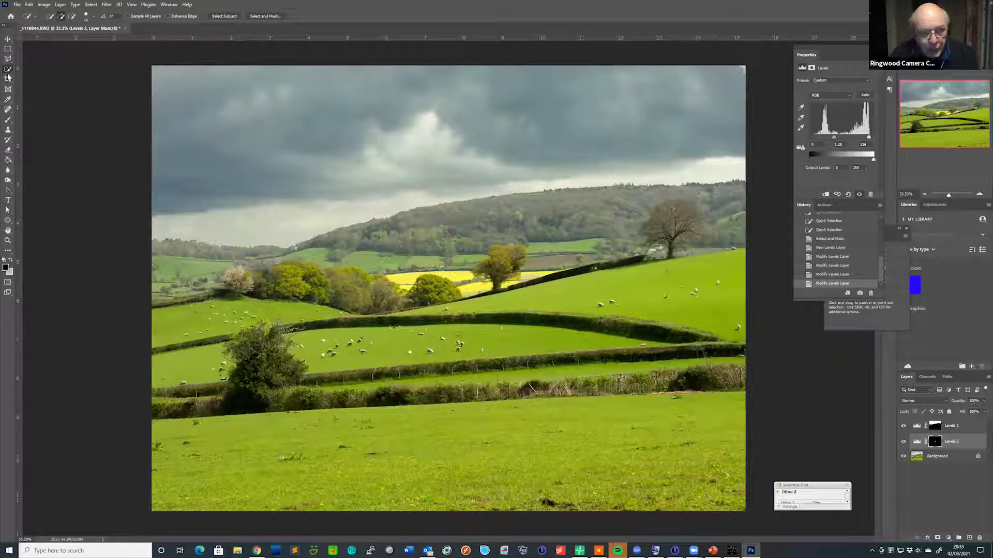
right_click(8, 69)
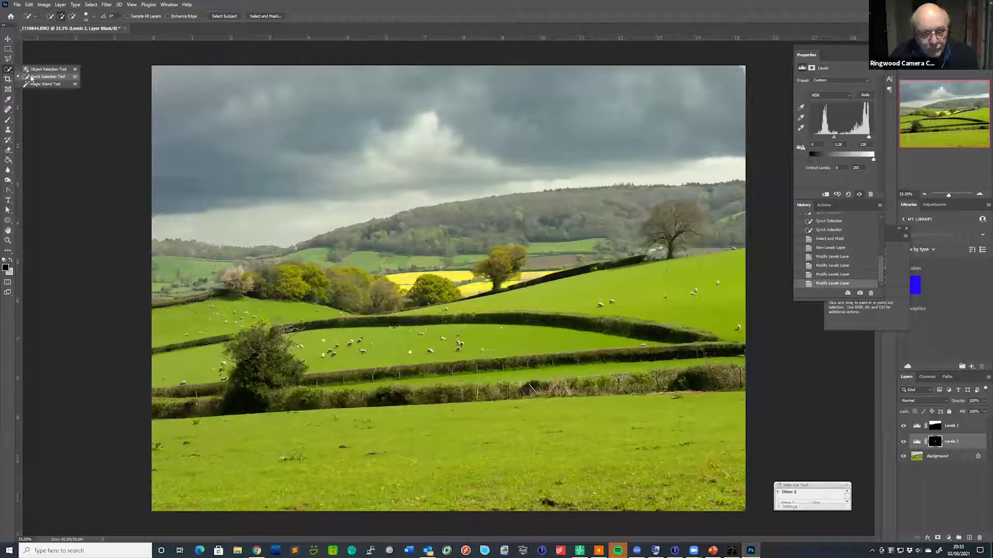
click(32, 76)
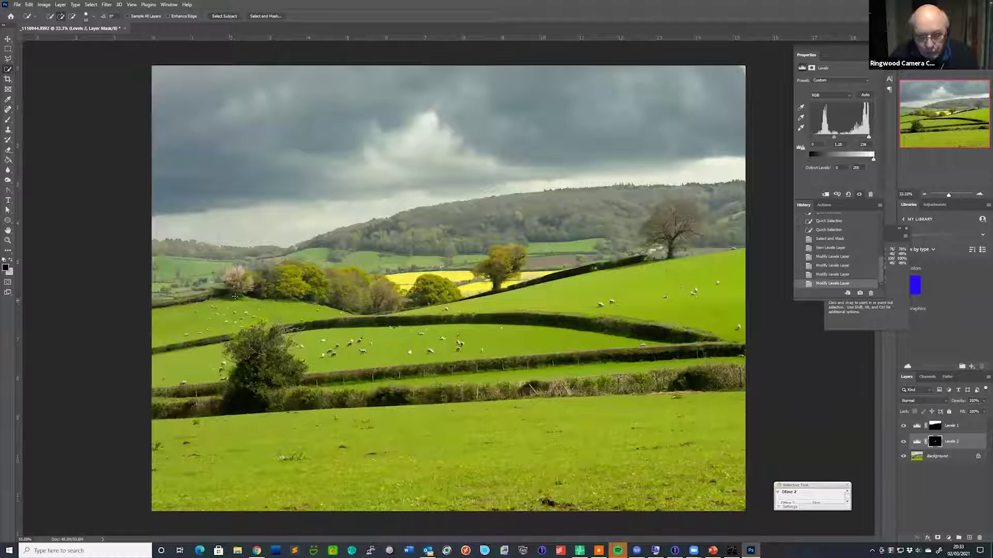
key(bracketright)
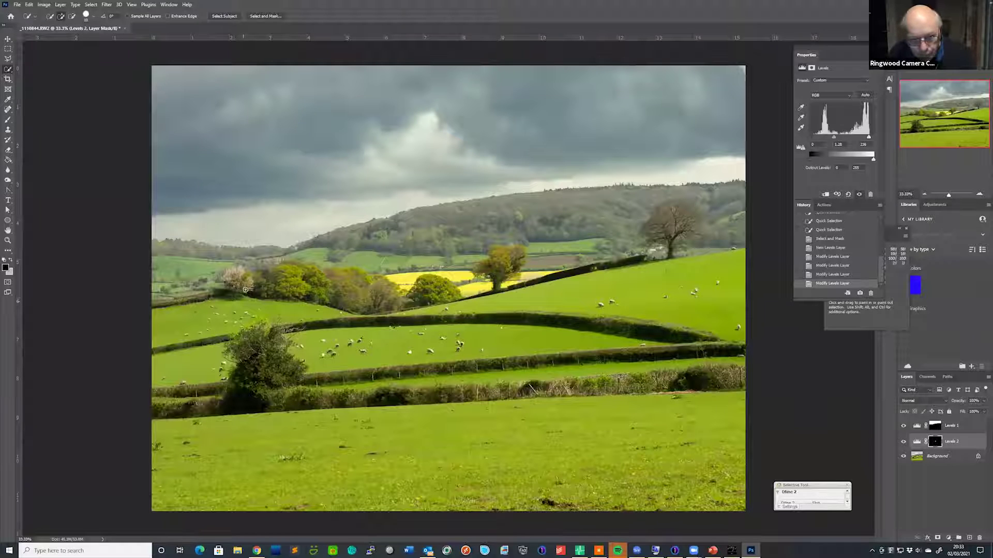
mouse_move(253, 310)
mouse_down()
mouse_move(238, 294)
mouse_move(323, 285)
mouse_move(387, 307)
mouse_move(492, 320)
mouse_move(646, 279)
mouse_move(724, 297)
mouse_move(745, 342)
mouse_up()
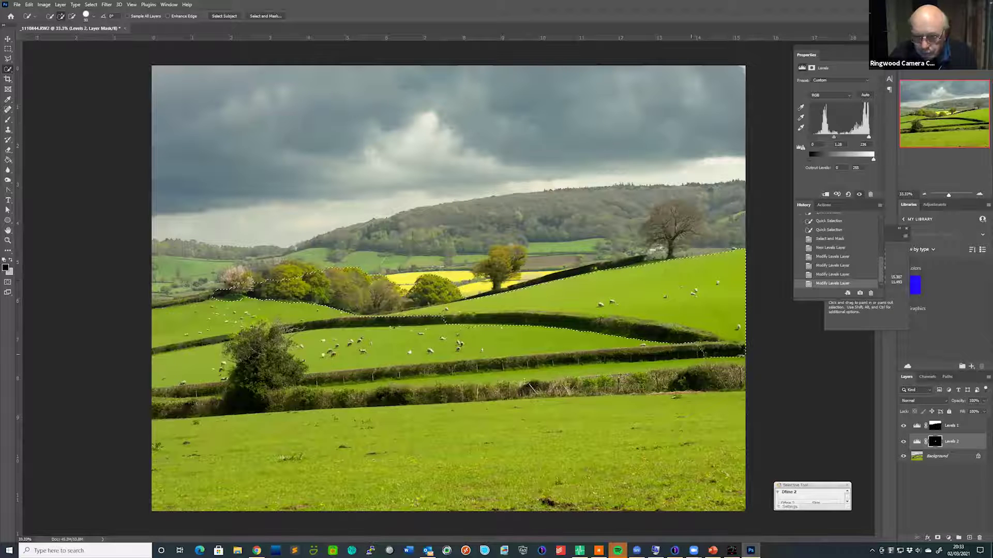
mouse_move(243, 398)
mouse_down()
mouse_move(334, 400)
mouse_move(369, 382)
mouse_move(389, 502)
mouse_move(332, 481)
mouse_up()
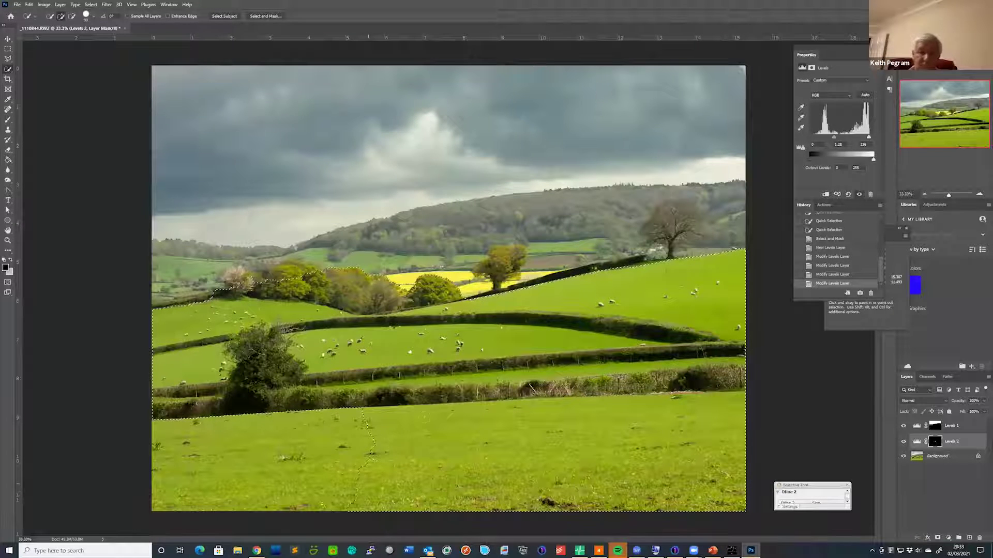
mouse_move(151, 429)
mouse_down()
mouse_move(182, 413)
mouse_move(166, 341)
mouse_up()
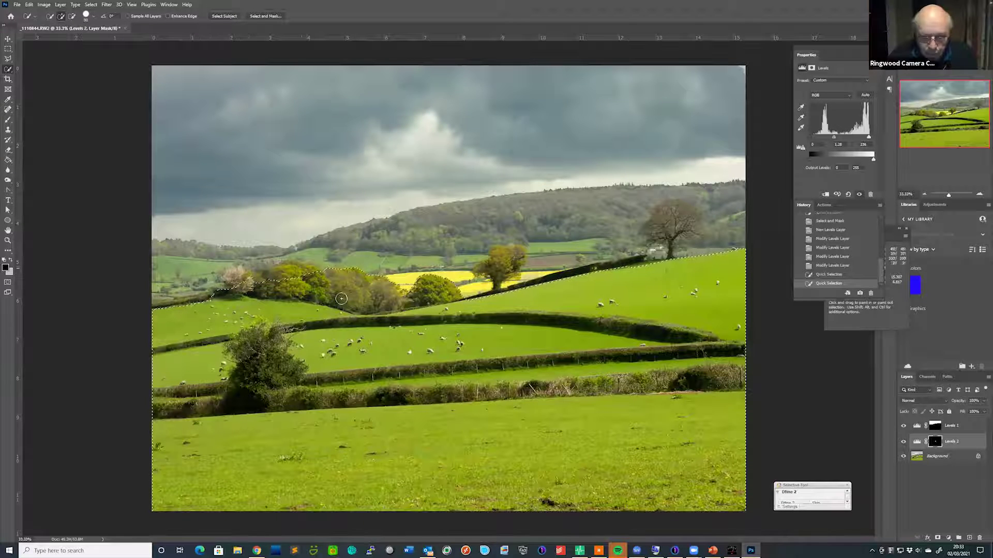
mouse_move(308, 276)
mouse_down()
mouse_move(268, 284)
mouse_move(238, 279)
mouse_move(275, 296)
mouse_up()
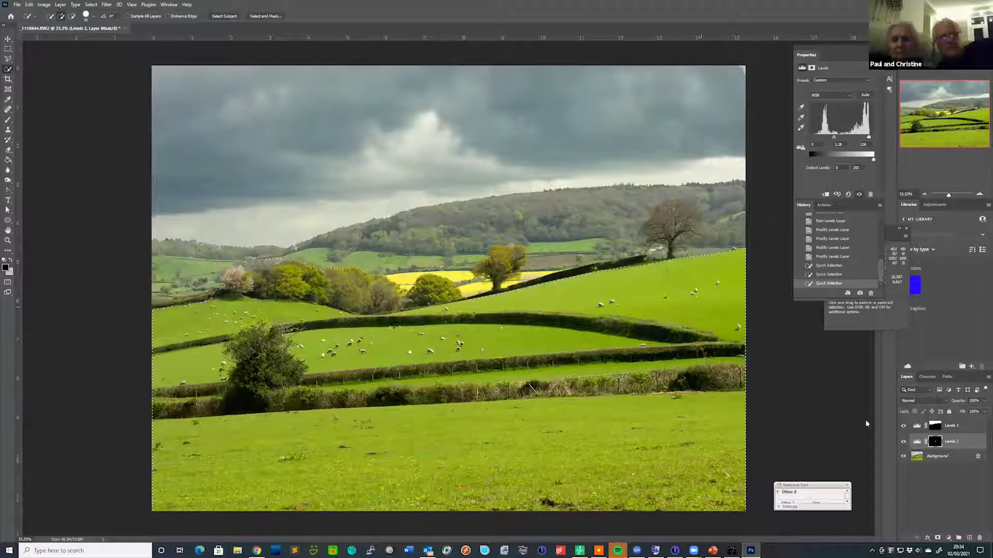
Step: Add a Levels adjustment layer for the selected foreground and darken its midtones to 0.76
click(949, 539)
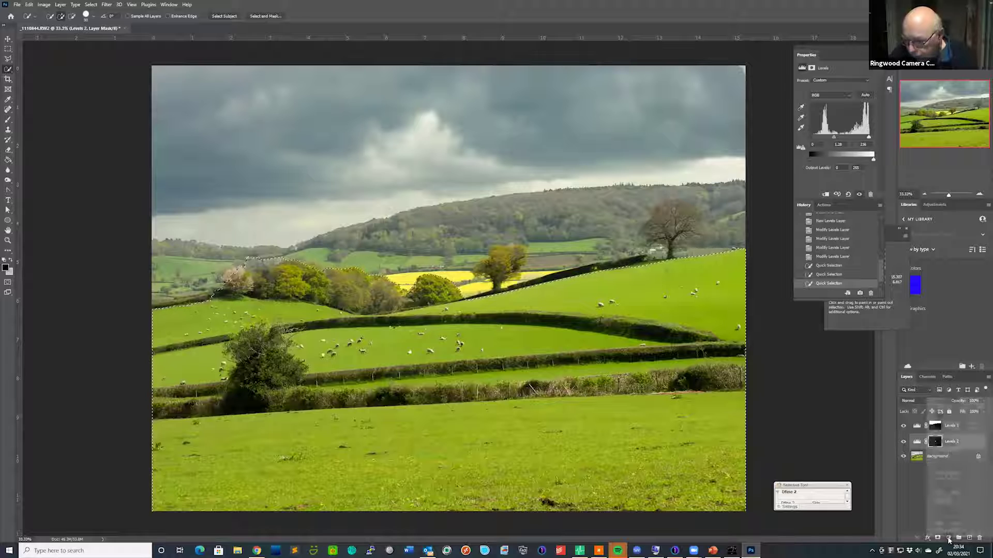
click(946, 433)
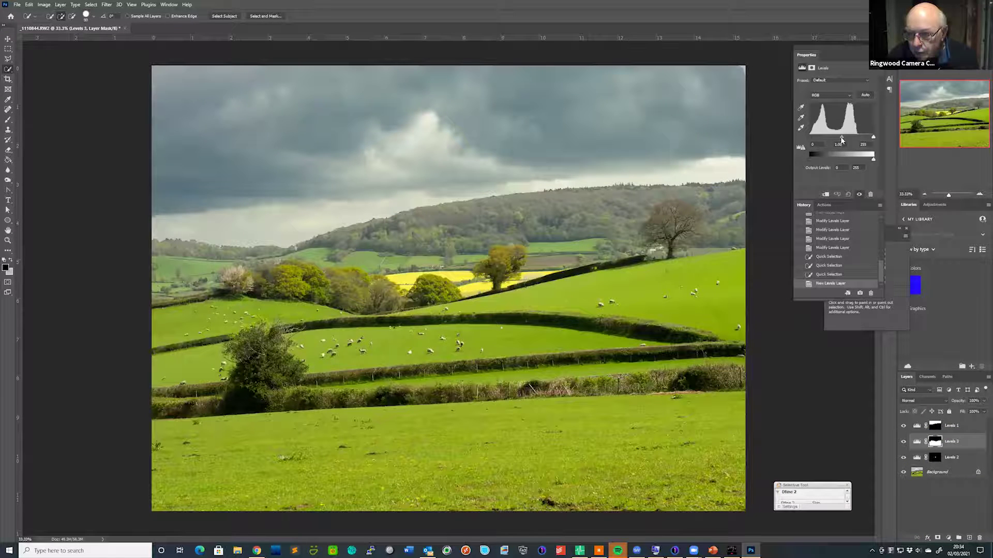
drag(838, 138, 847, 141)
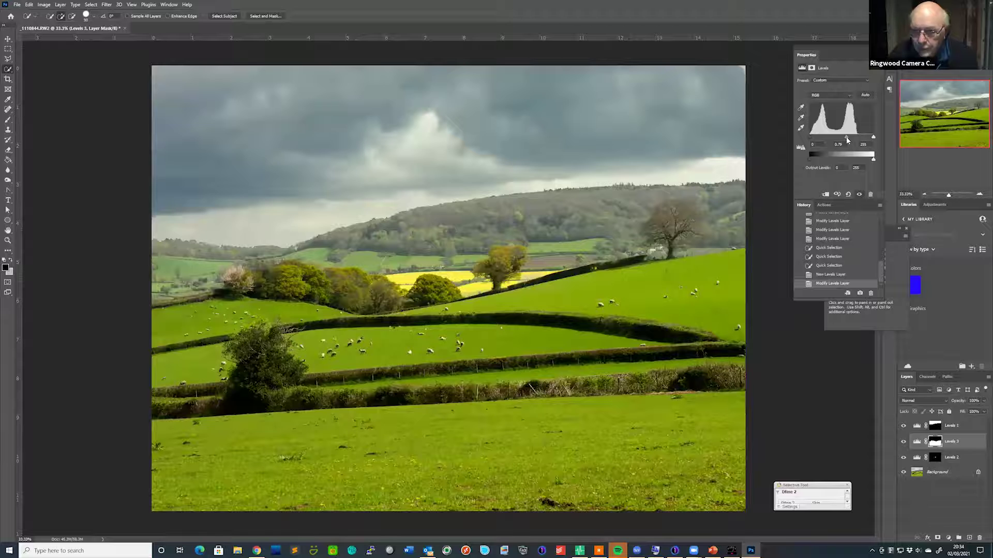
drag(845, 135, 847, 138)
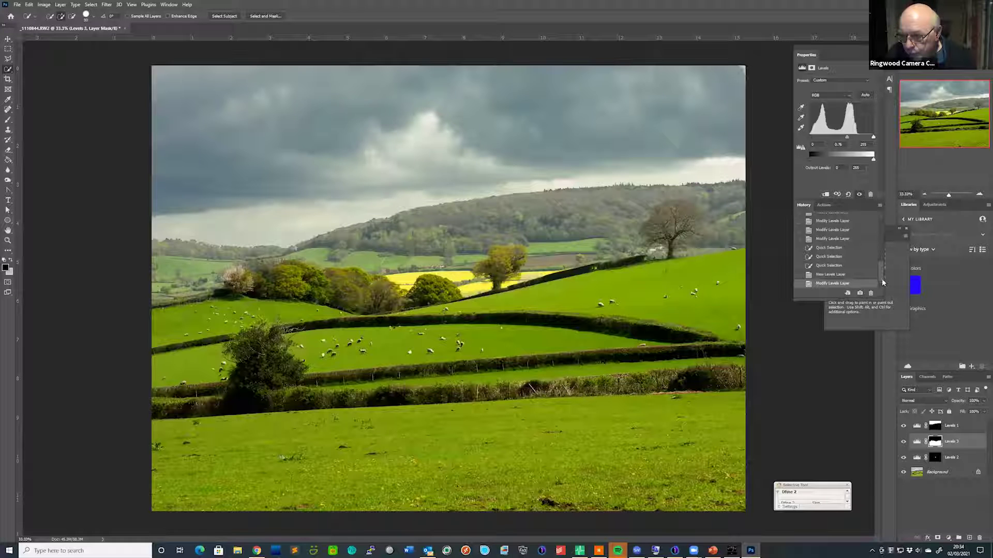
Step: Compare the originally opened photo with the latest edited state in the history
scroll(885, 217, up, 5)
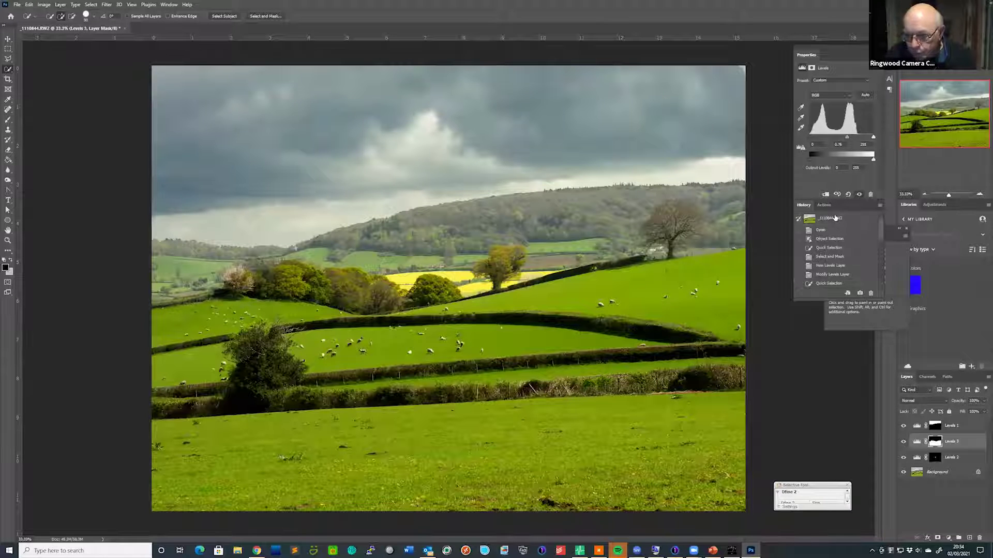
click(834, 218)
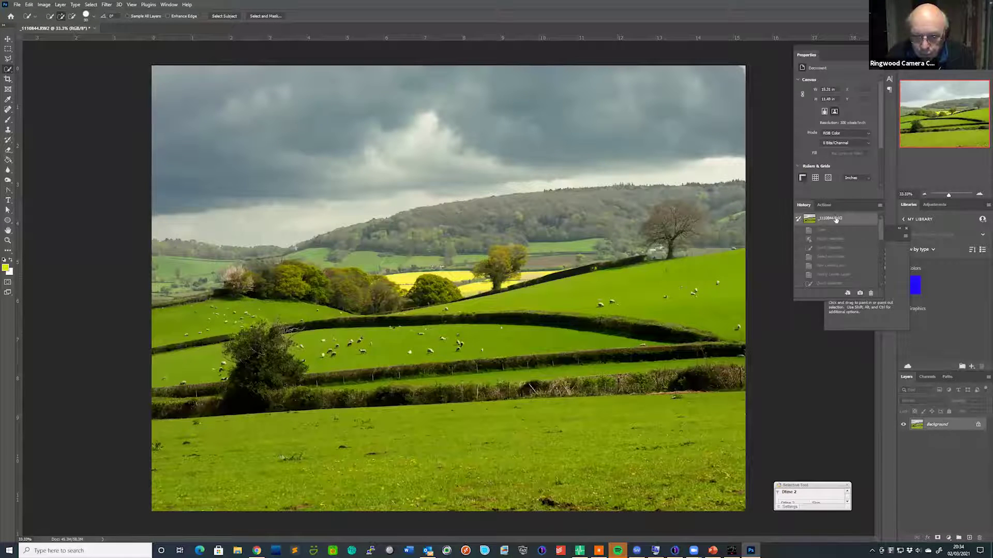
scroll(882, 269, down, 5)
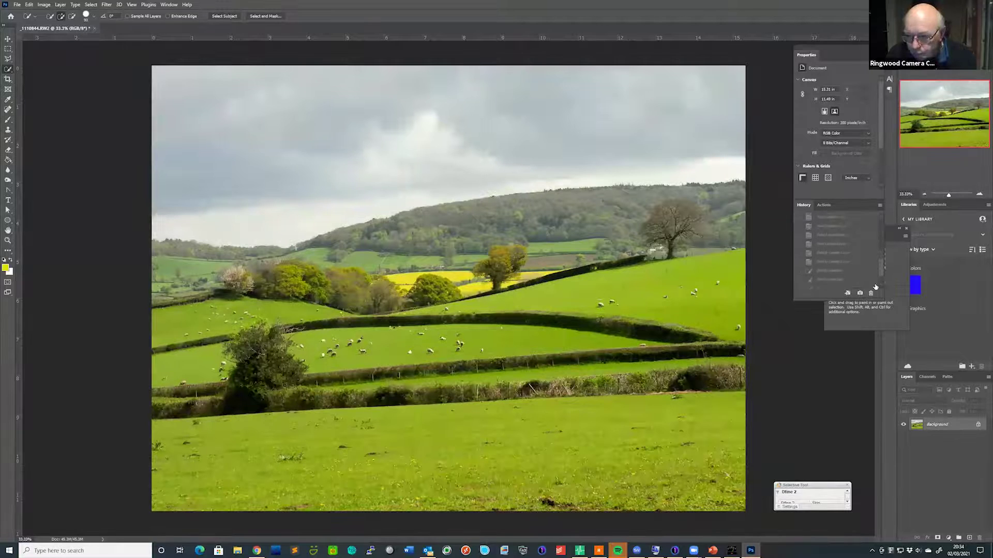
click(820, 285)
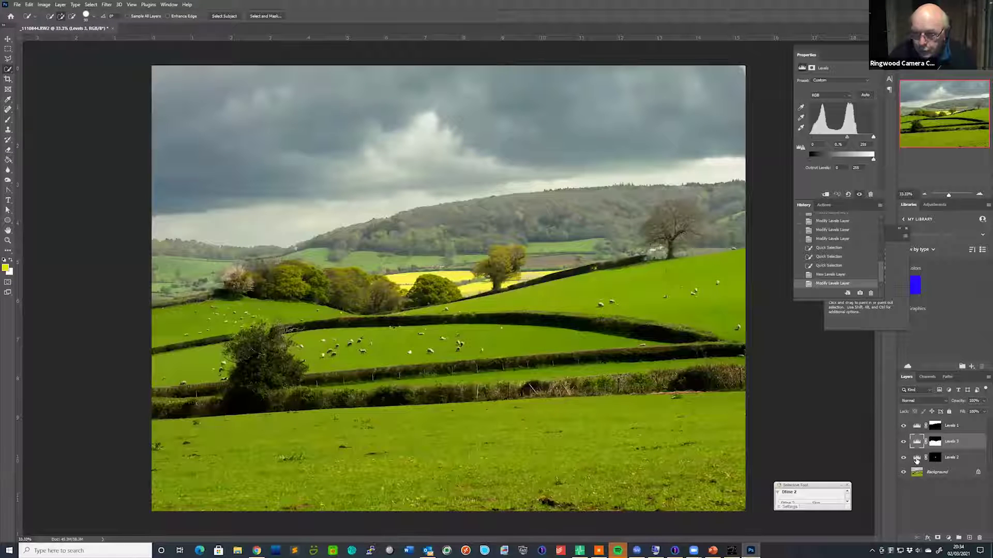
Step: Review the Levels settings of the yellow-field, foreground and sky adjustment layers, including the sky layer's mask
click(918, 457)
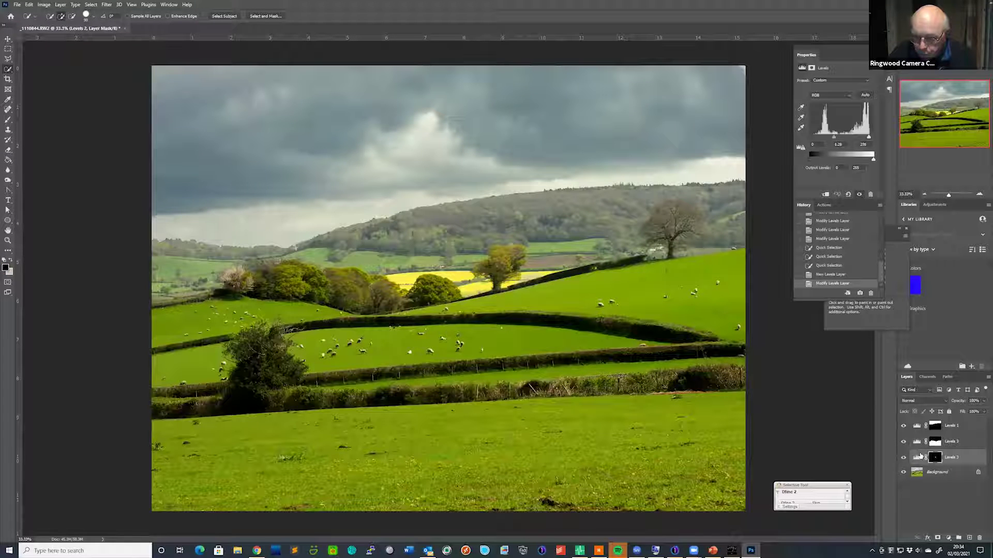
click(916, 442)
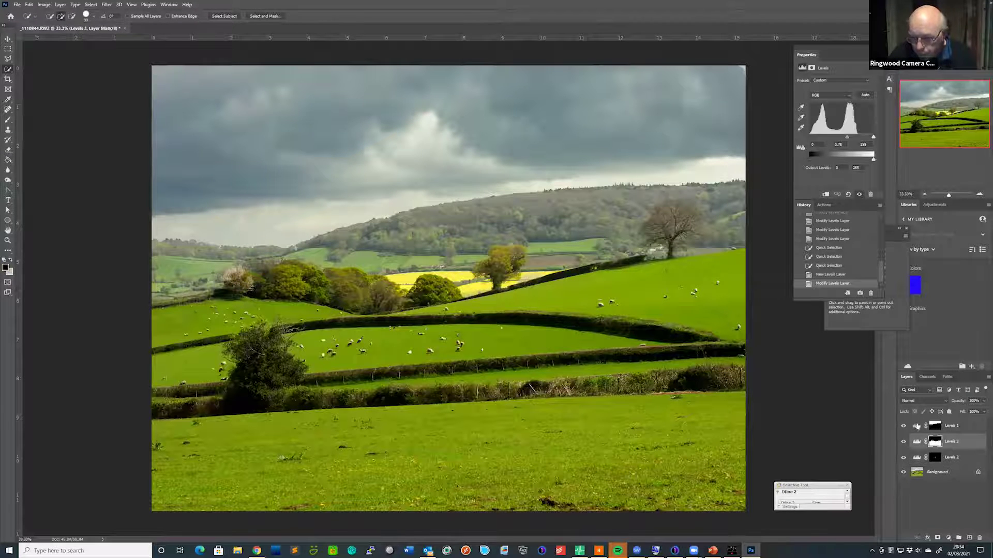
click(918, 430)
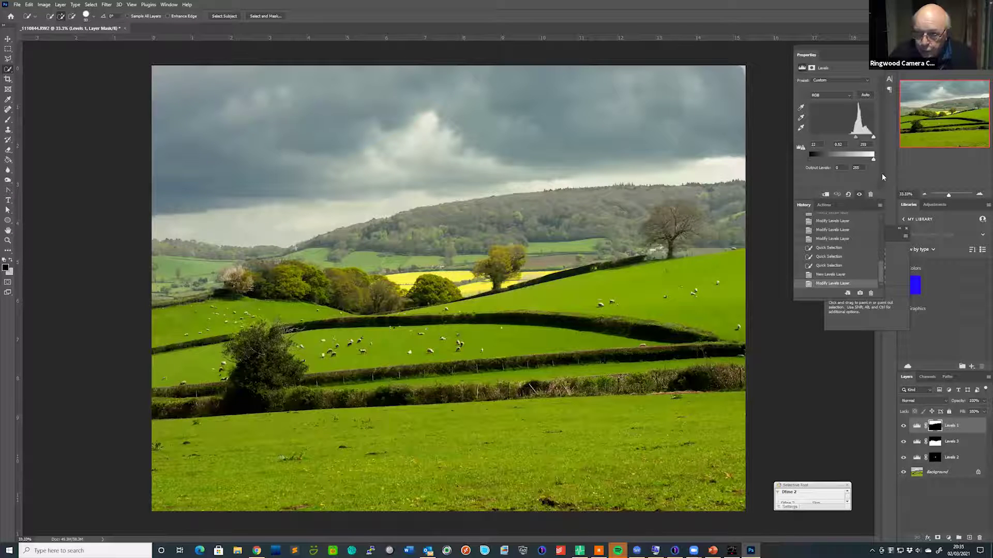
key(alt+bracketleft)
click(921, 459)
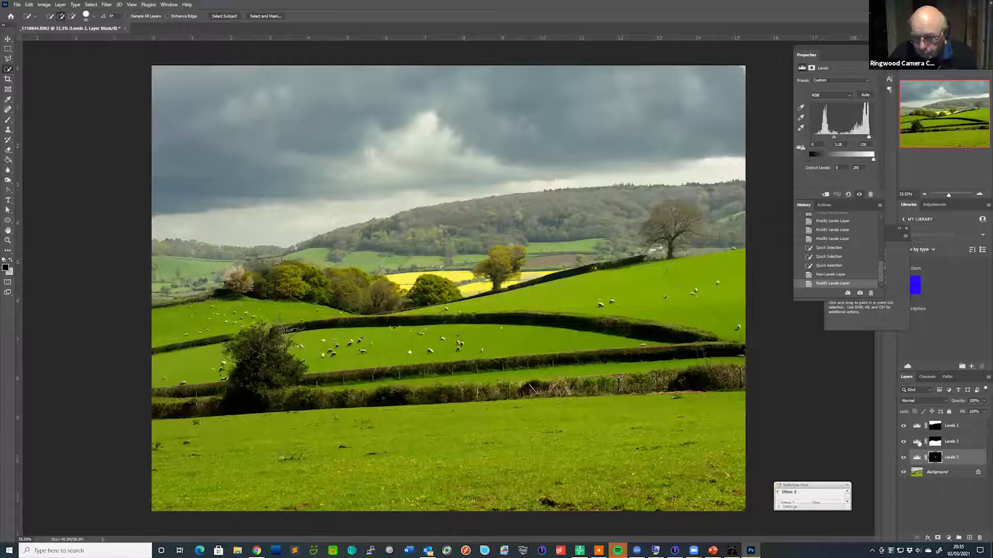
key(alt+bracketright)
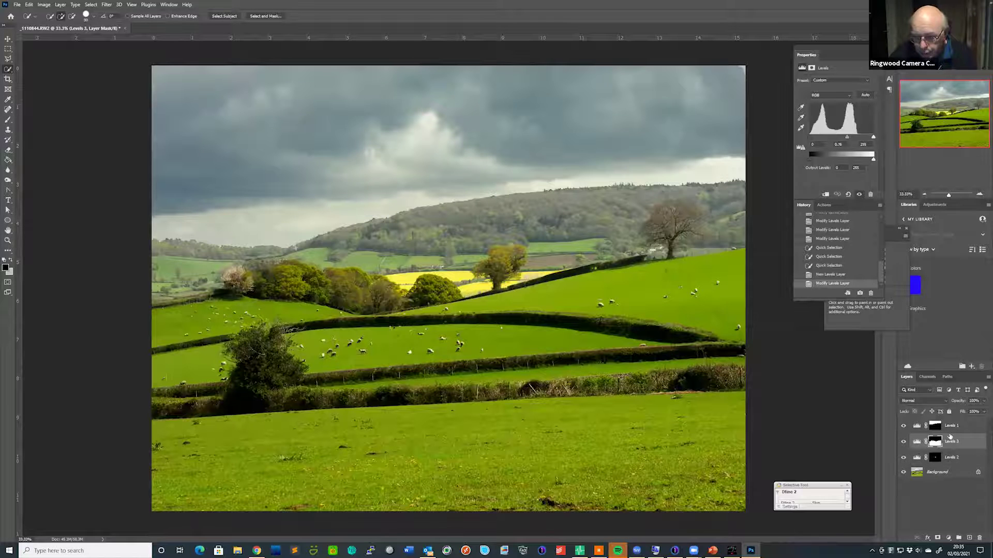
click(935, 427)
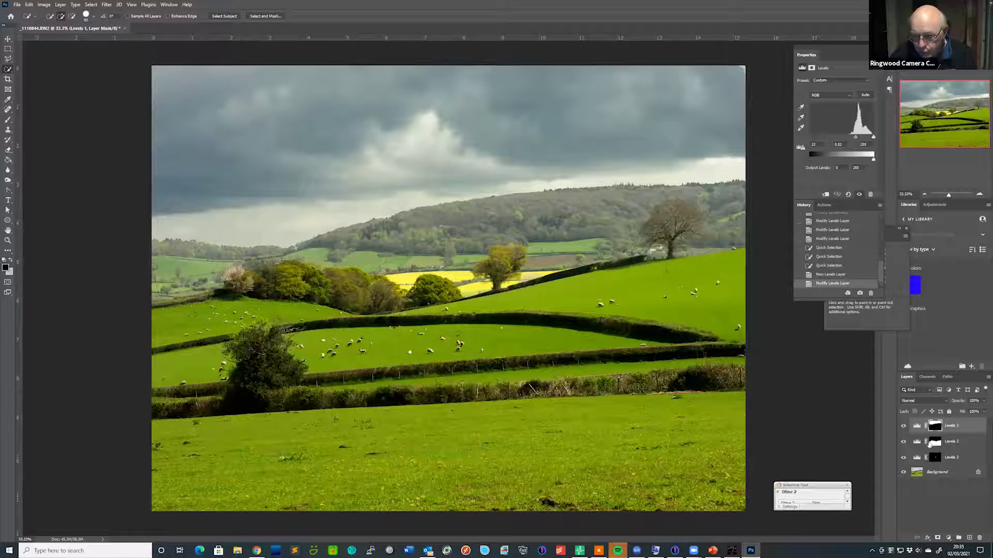
click(935, 426)
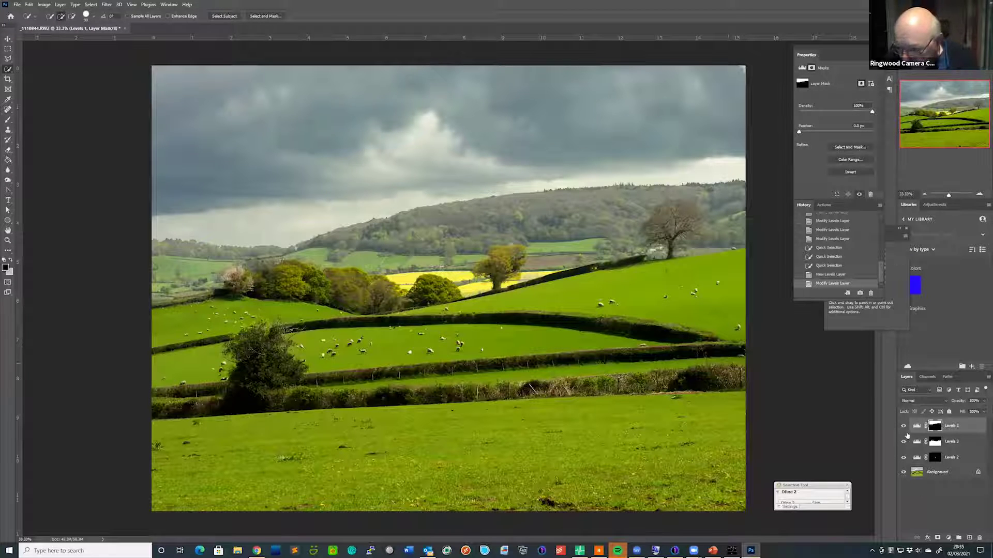
Step: Select the foreground Levels layer's mask and compare the photo with that layer hidden and shown
click(935, 443)
click(904, 442)
click(904, 442)
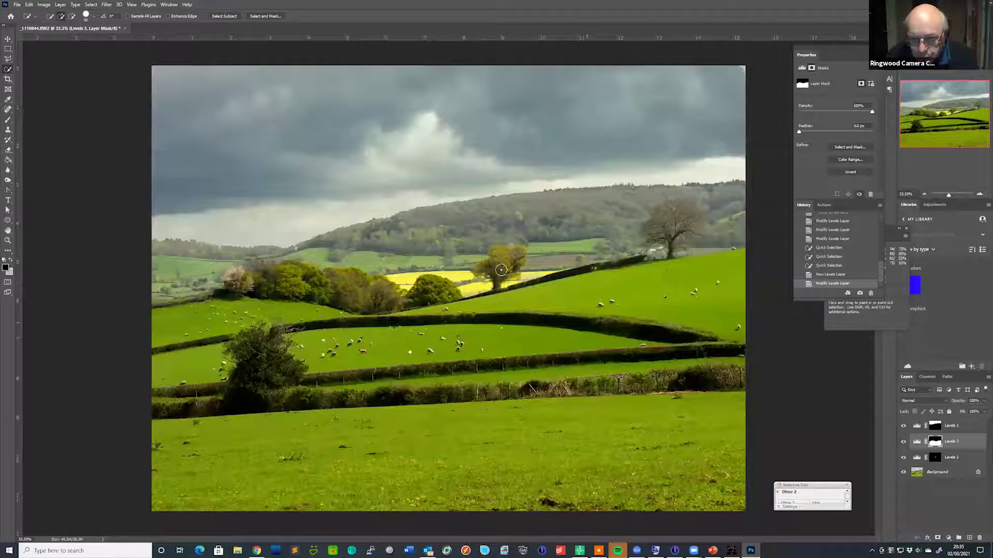
key(ctrl+shift+d)
click(498, 265)
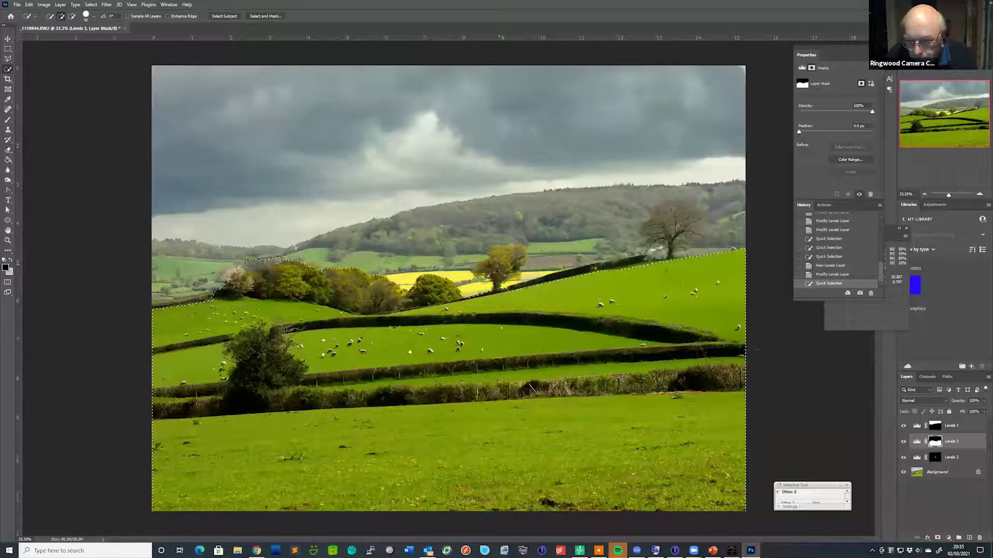
key(ctrl+z)
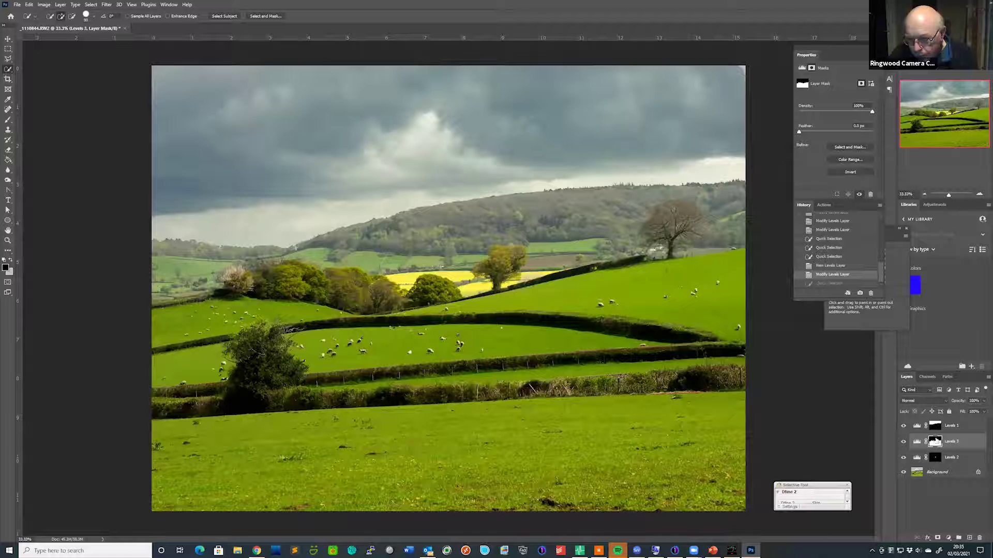
Step: Set the foreground colour to white
click(6, 265)
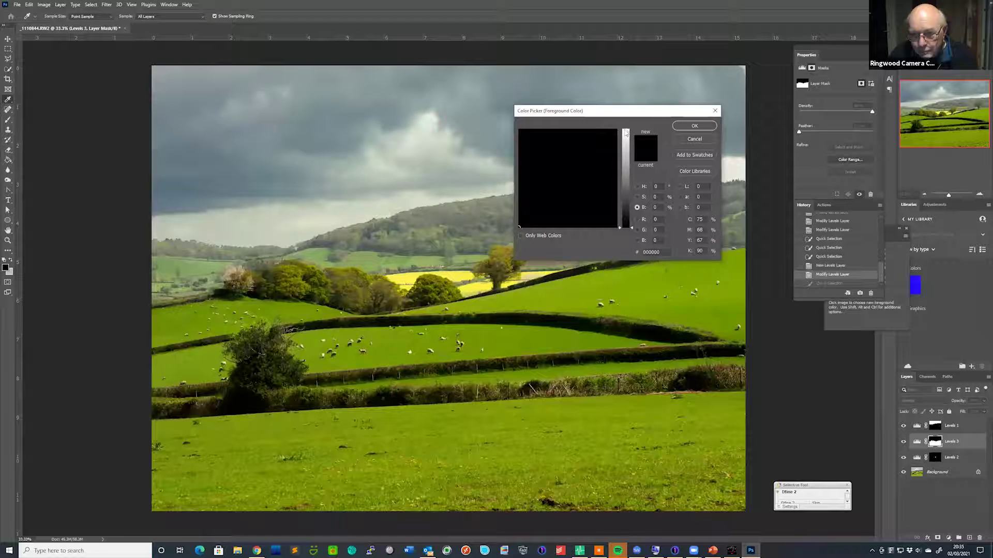
drag(624, 136, 626, 127)
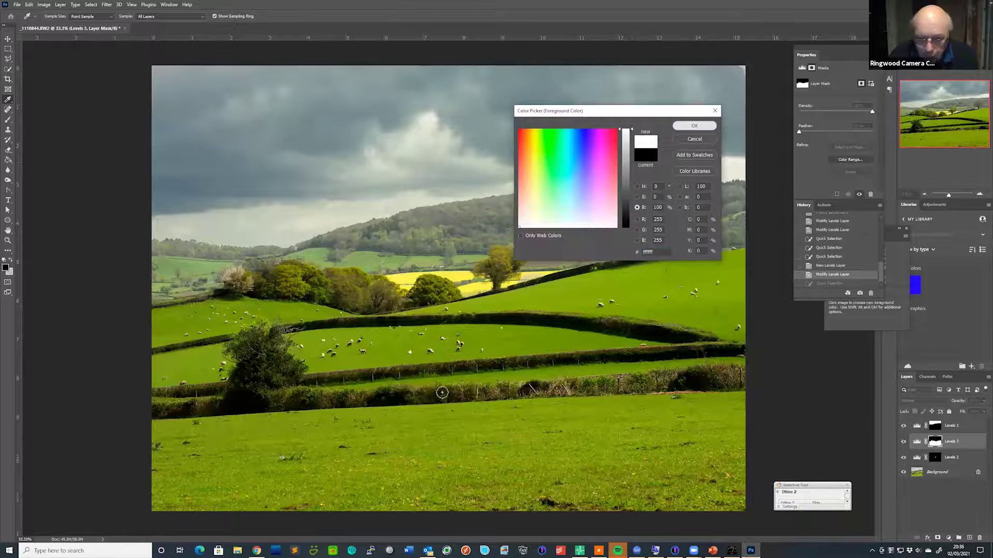
click(695, 125)
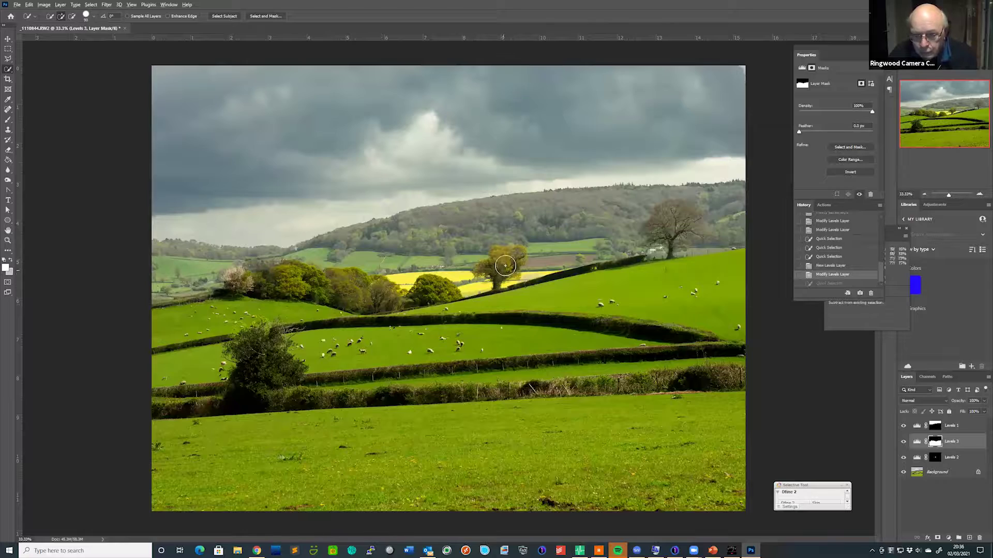
Step: Paint white with the Brush over the golden tree beside the yellow fields on the foreground Levels layer's mask
scroll(502, 267, up, 5)
scroll(506, 262, up, 4)
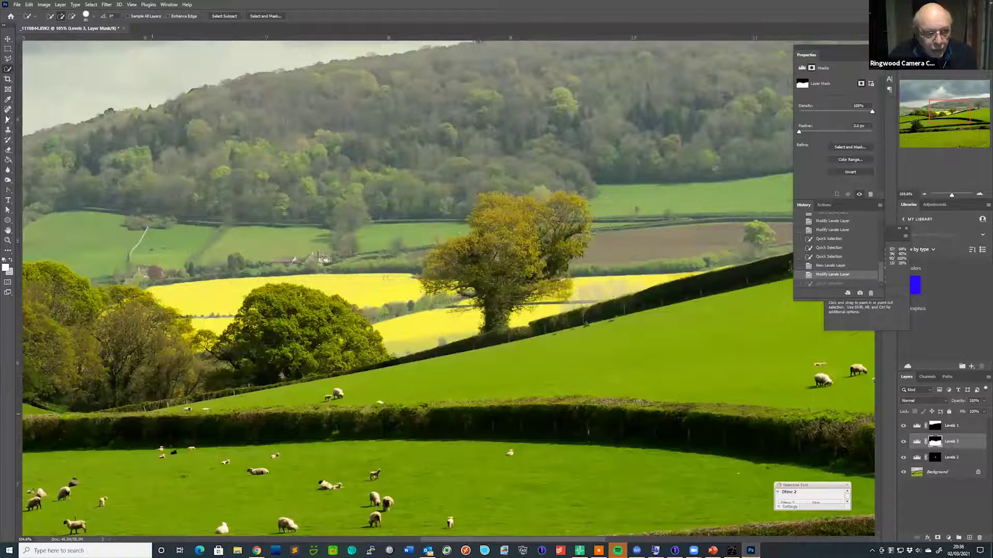
key(b)
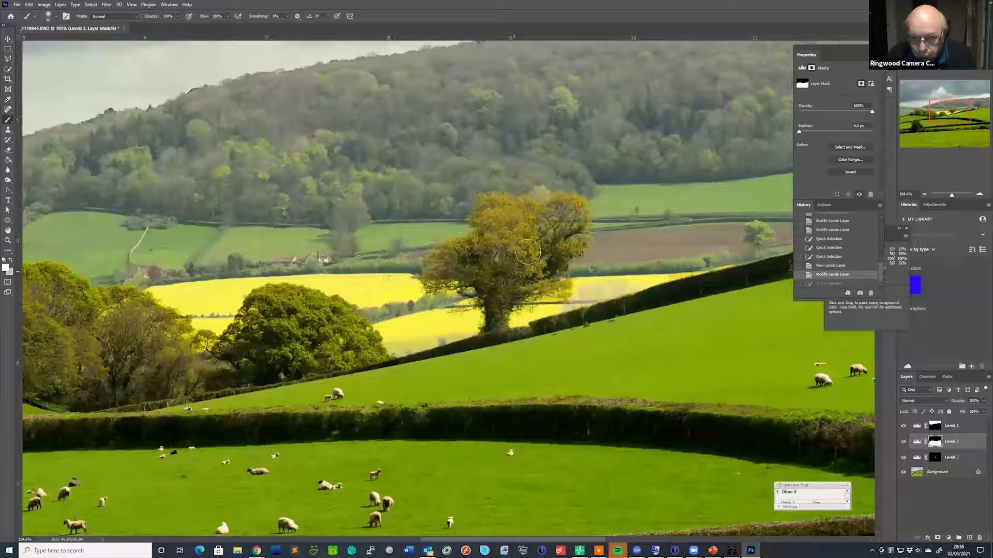
mouse_move(557, 284)
mouse_down()
mouse_move(539, 259)
mouse_move(557, 224)
mouse_move(516, 218)
mouse_move(499, 246)
mouse_move(507, 212)
mouse_up()
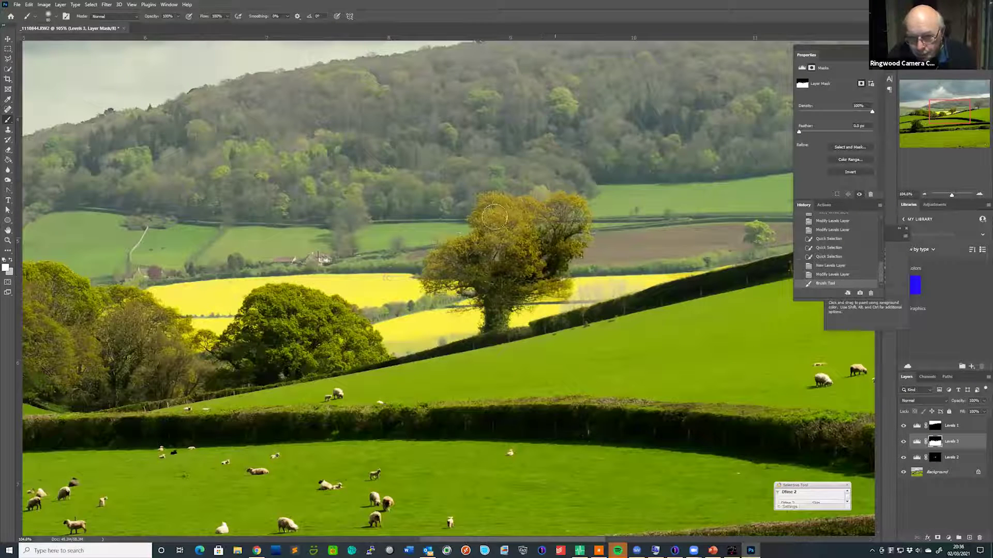
mouse_move(445, 274)
mouse_down()
mouse_move(518, 249)
mouse_move(455, 253)
mouse_up()
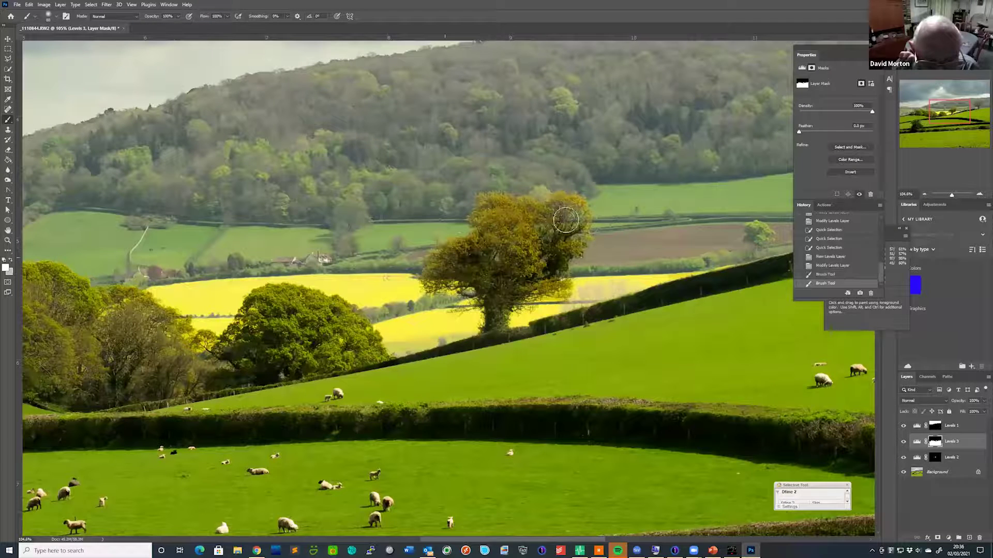
drag(569, 226, 554, 249)
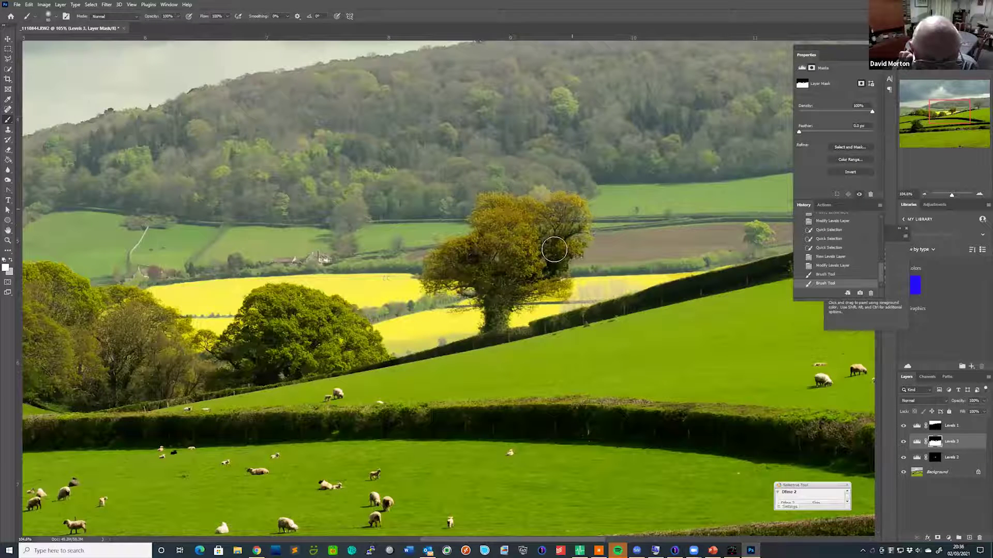
Step: Finish painting white over the golden tree's outer branches, lower crown and the ground below its trunk on the Levels 3 mask
drag(455, 265, 436, 276)
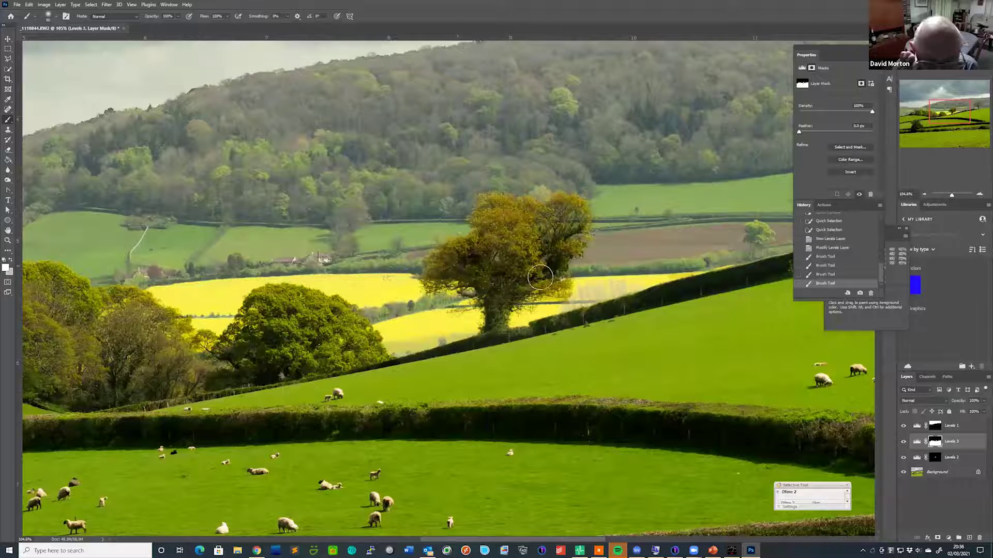
mouse_move(544, 244)
mouse_down()
mouse_move(570, 220)
mouse_move(501, 213)
mouse_move(531, 254)
mouse_move(496, 289)
mouse_up()
drag(498, 358, 561, 360)
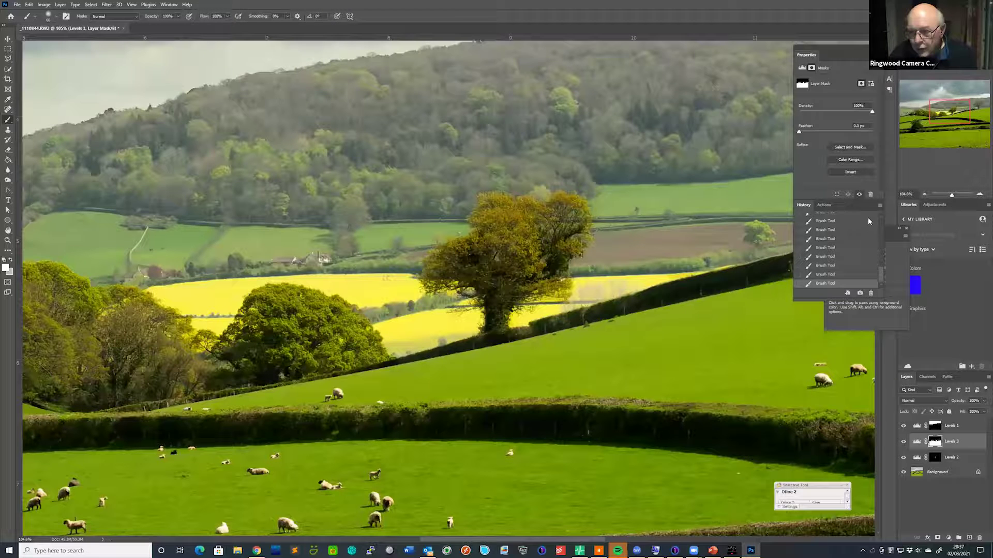
Step: Compare the edited photo with its originally opened state in the history, and return to the latest brush stroke
scroll(818, 218, up, 10)
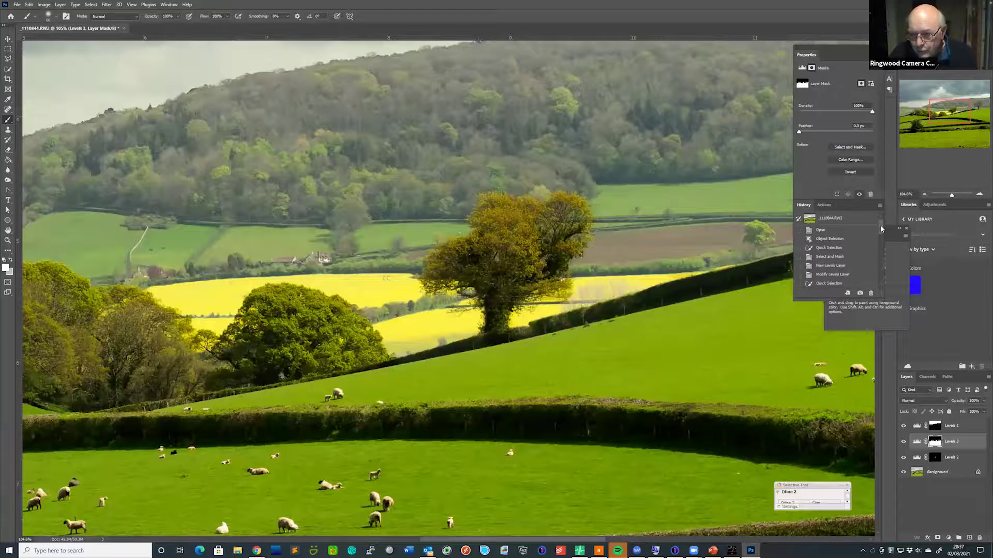
click(878, 220)
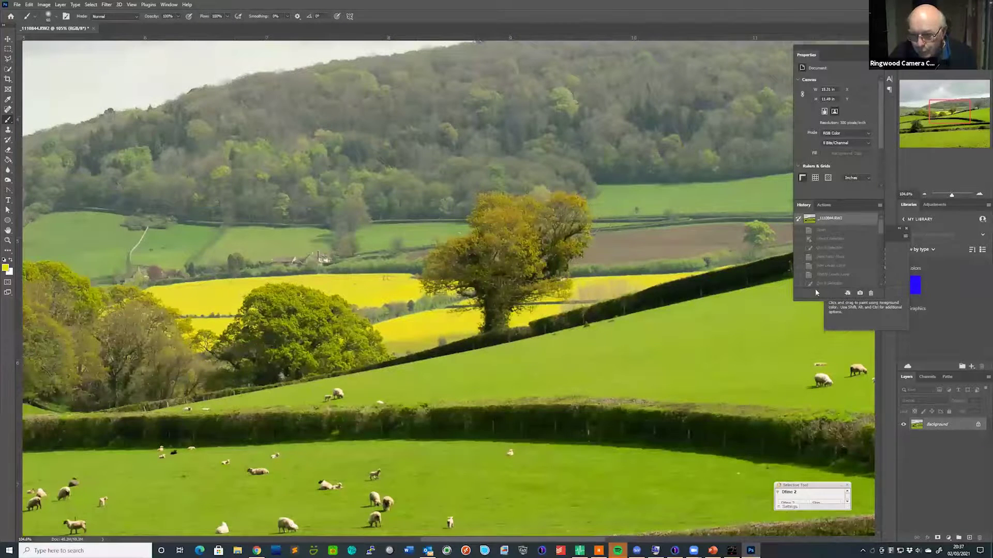
scroll(816, 293, down, 10)
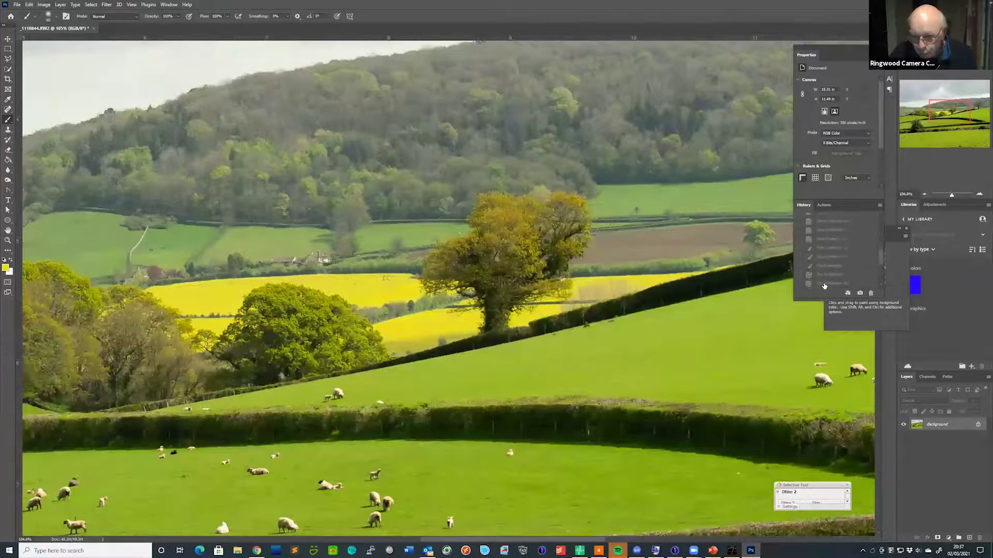
click(878, 284)
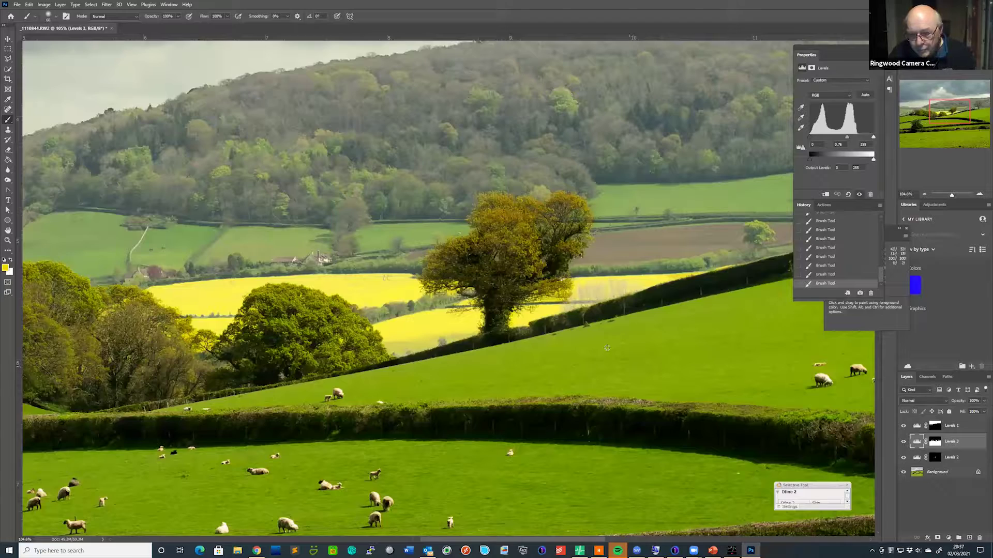
Step: Compare the whole photo with the foreground Levels layer and the sky Levels layer hidden and shown in turn
scroll(605, 353, down, 3)
scroll(606, 347, down, 3)
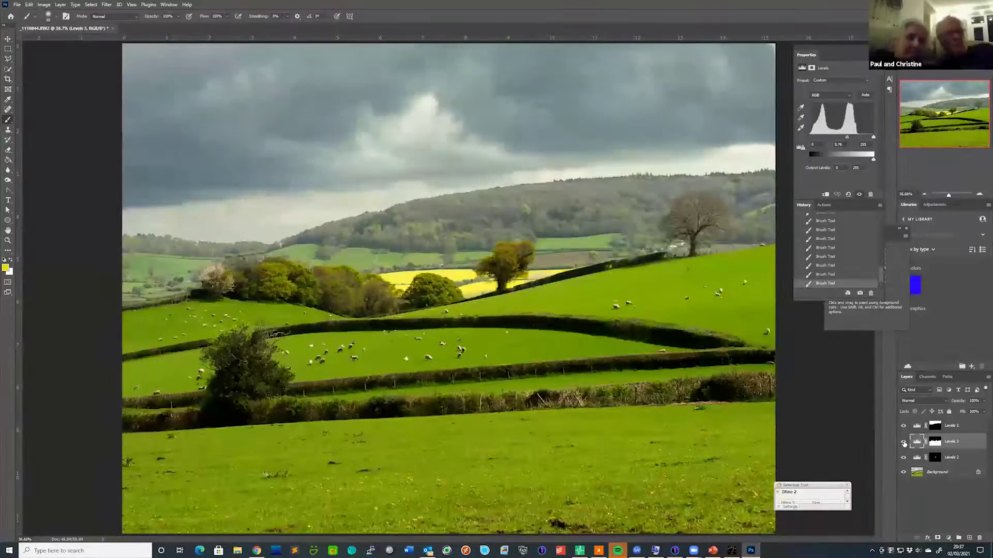
click(903, 443)
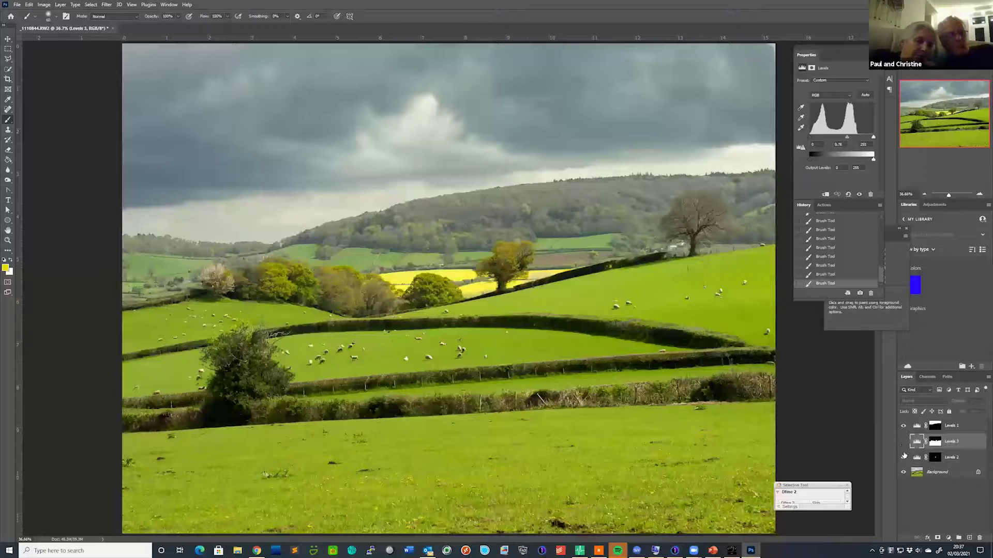
click(903, 459)
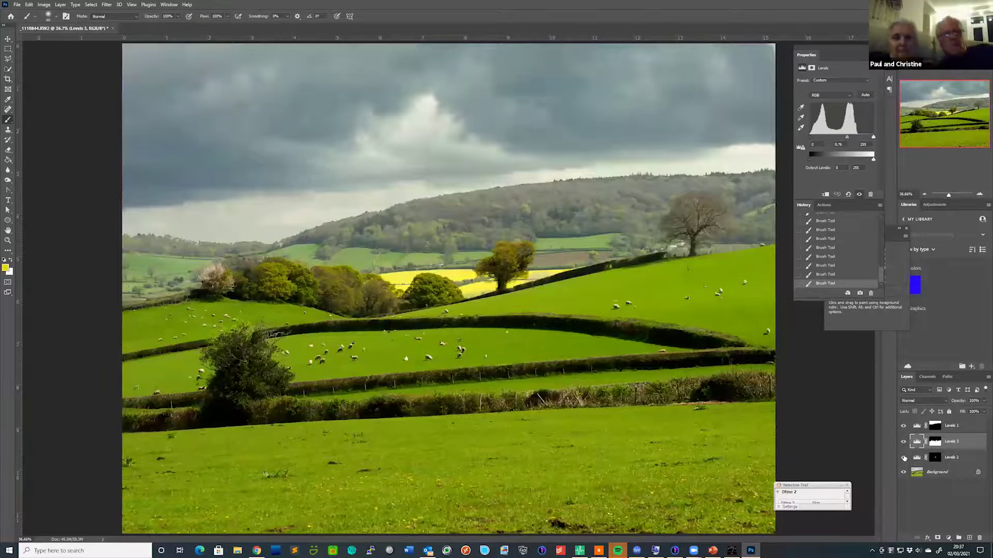
click(903, 427)
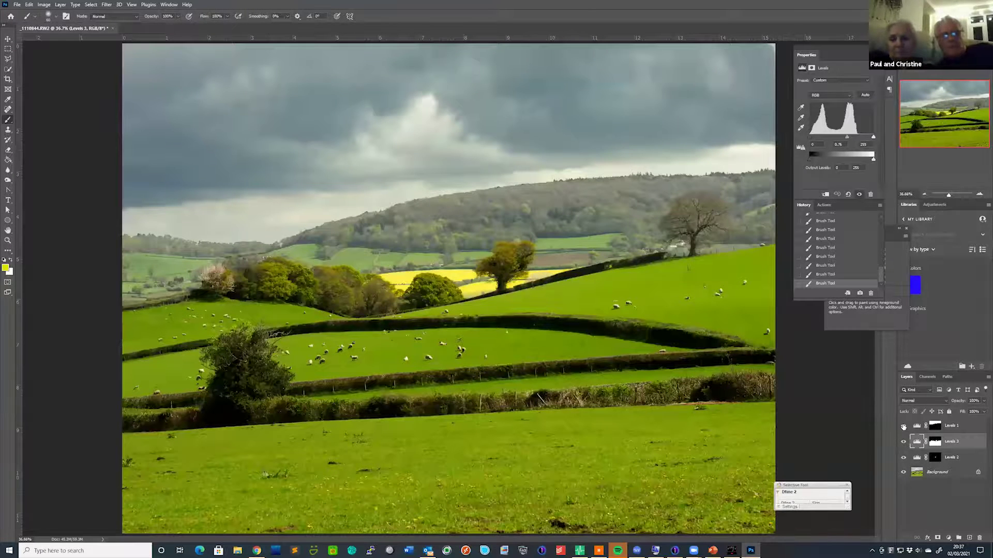
click(903, 426)
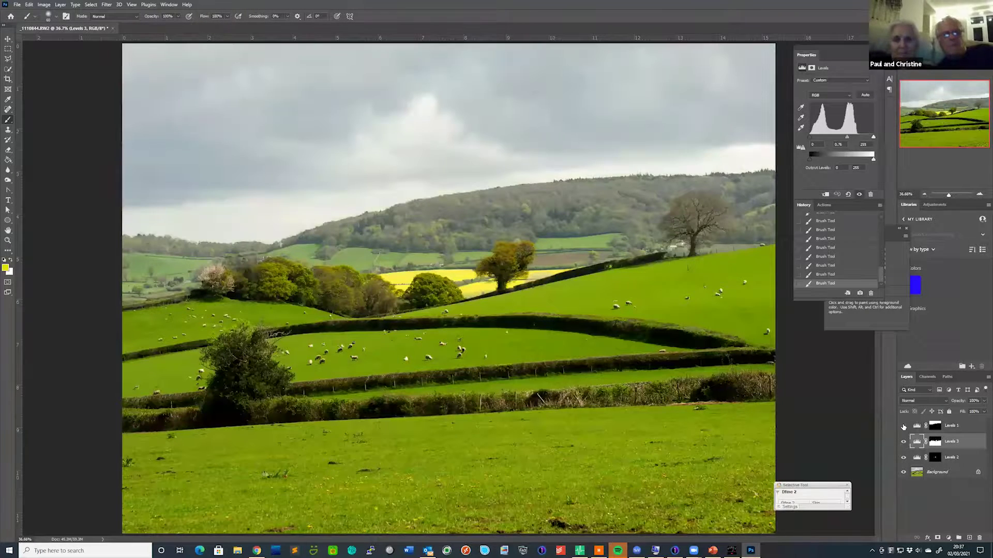
click(903, 426)
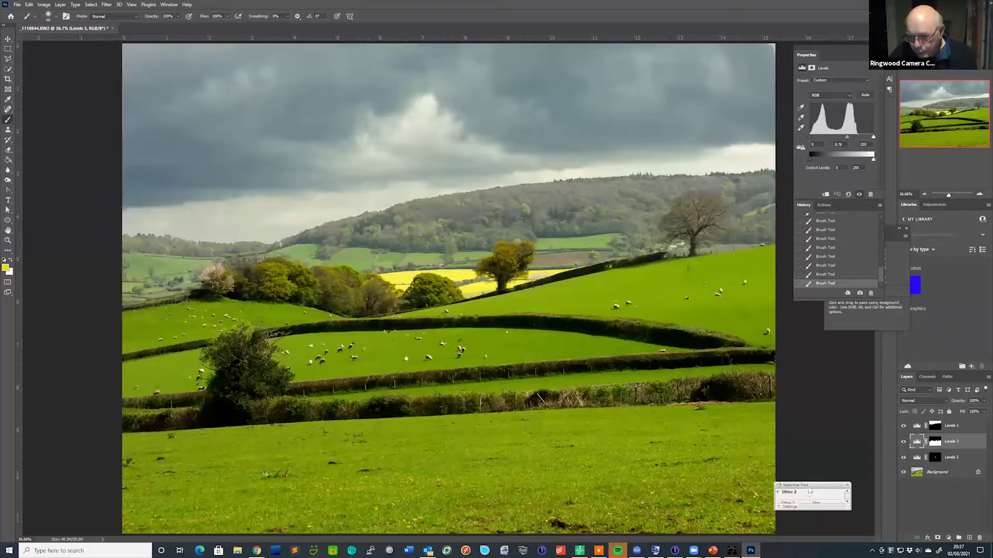